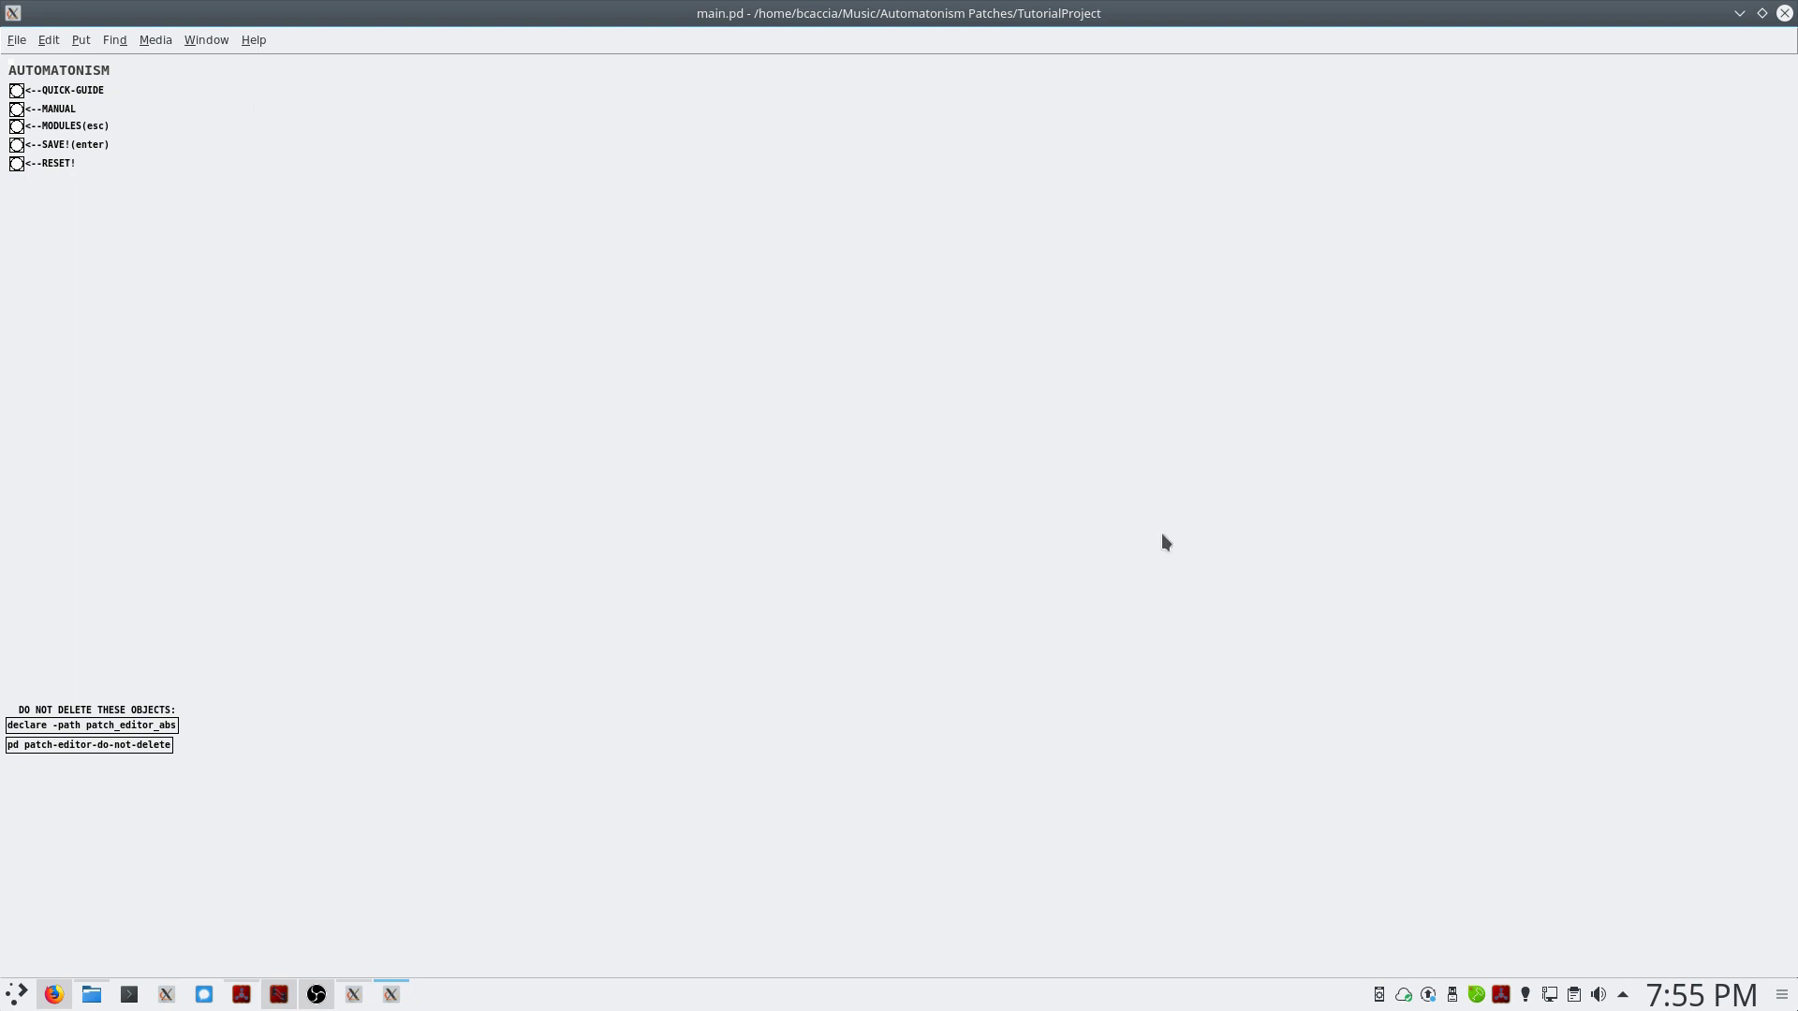
Add a MAESTRO4 four-channel mixer module and place it at the patch's lower right
key(Escape)
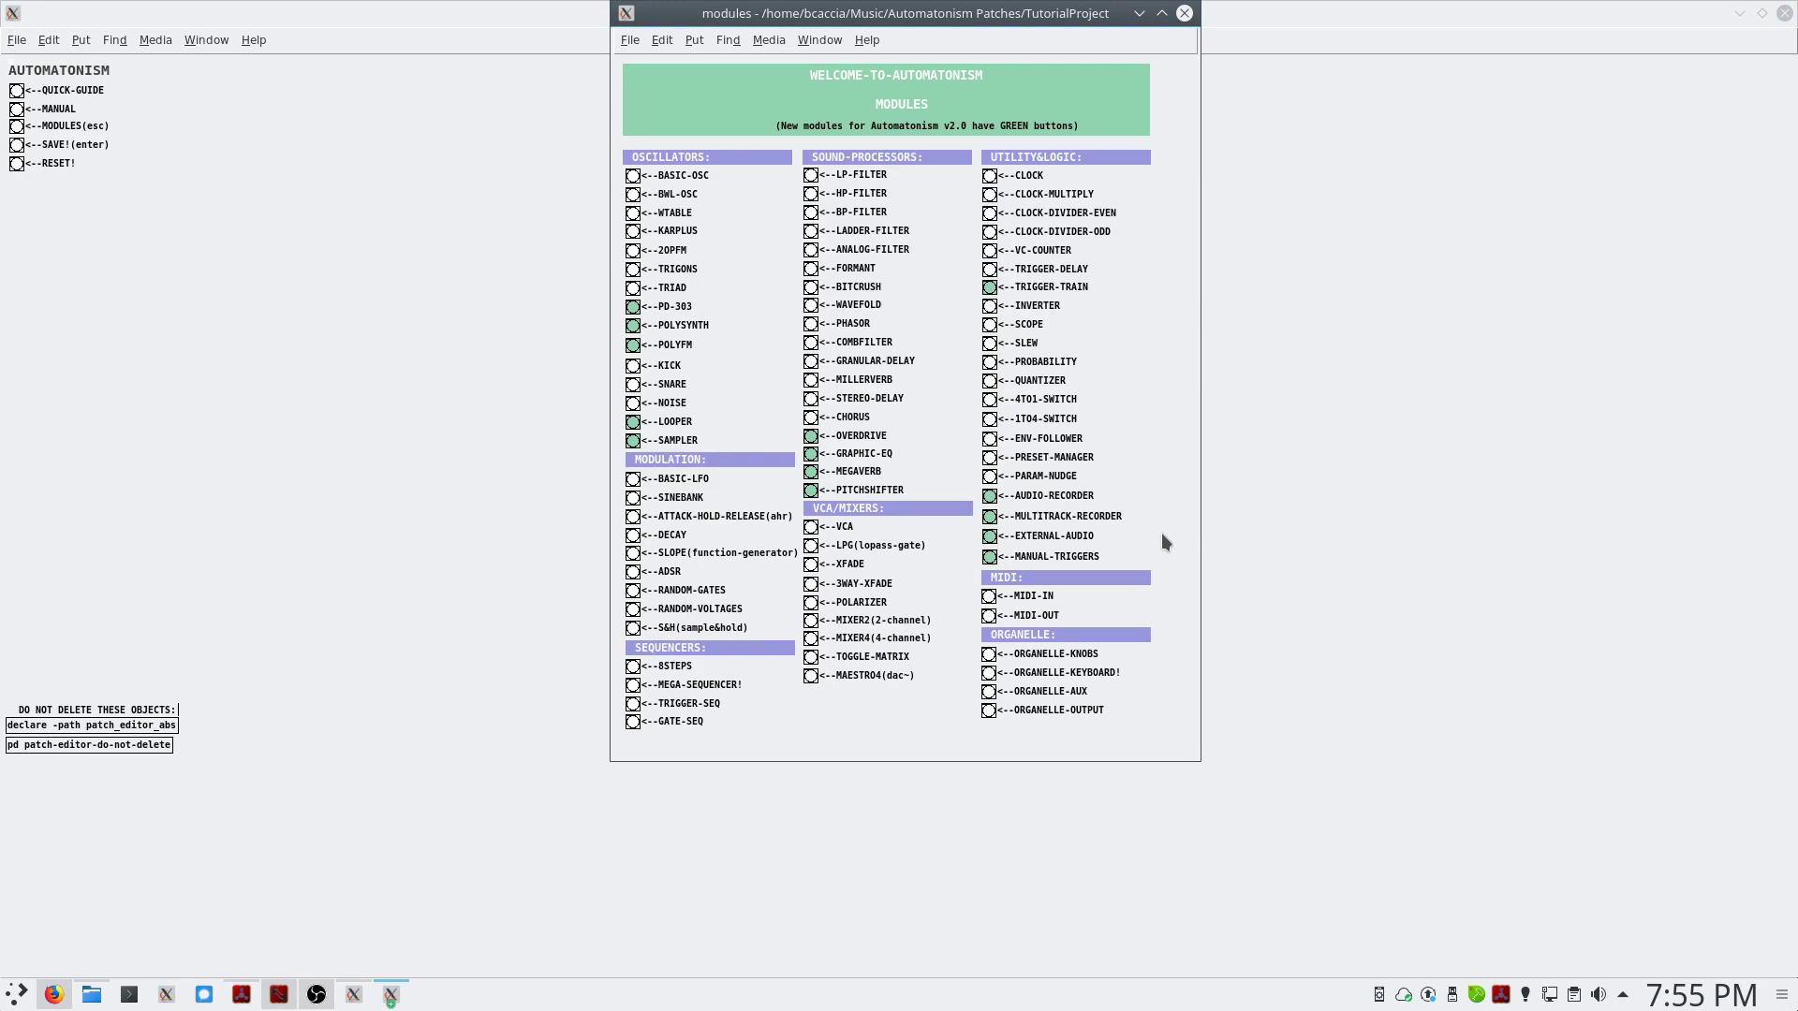
drag(959, 14, 1310, 111)
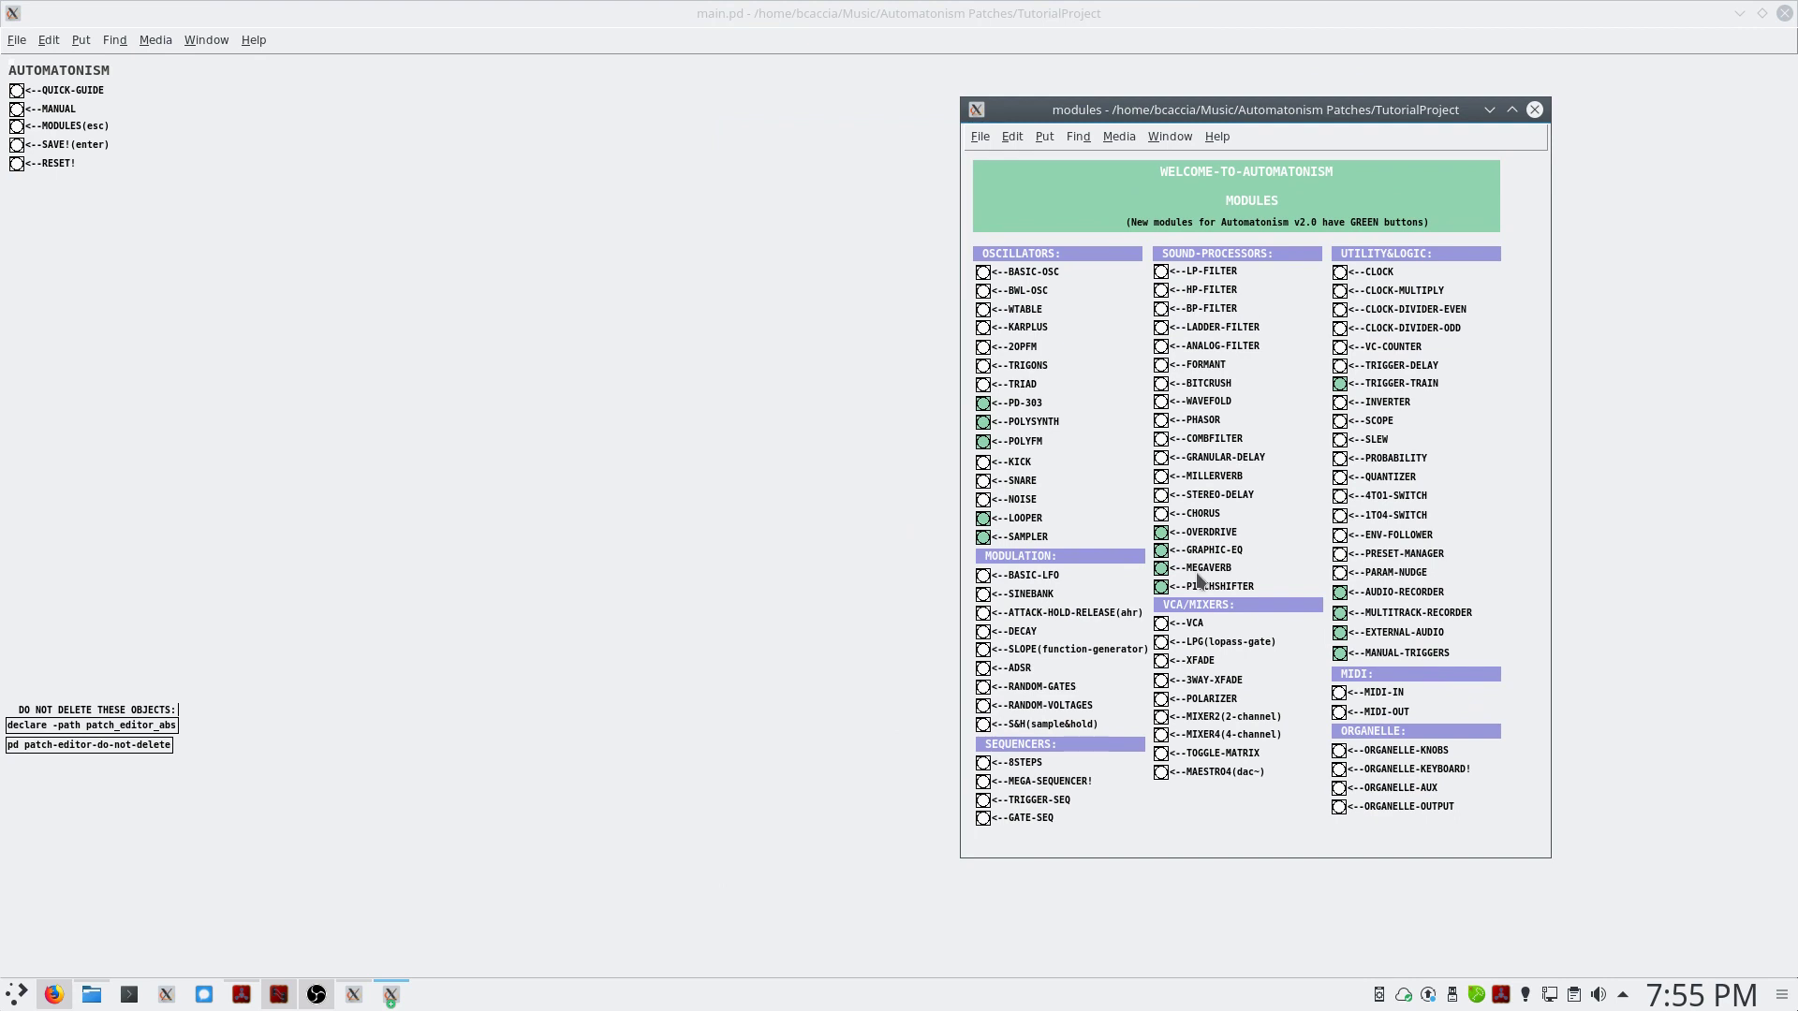
click(1160, 771)
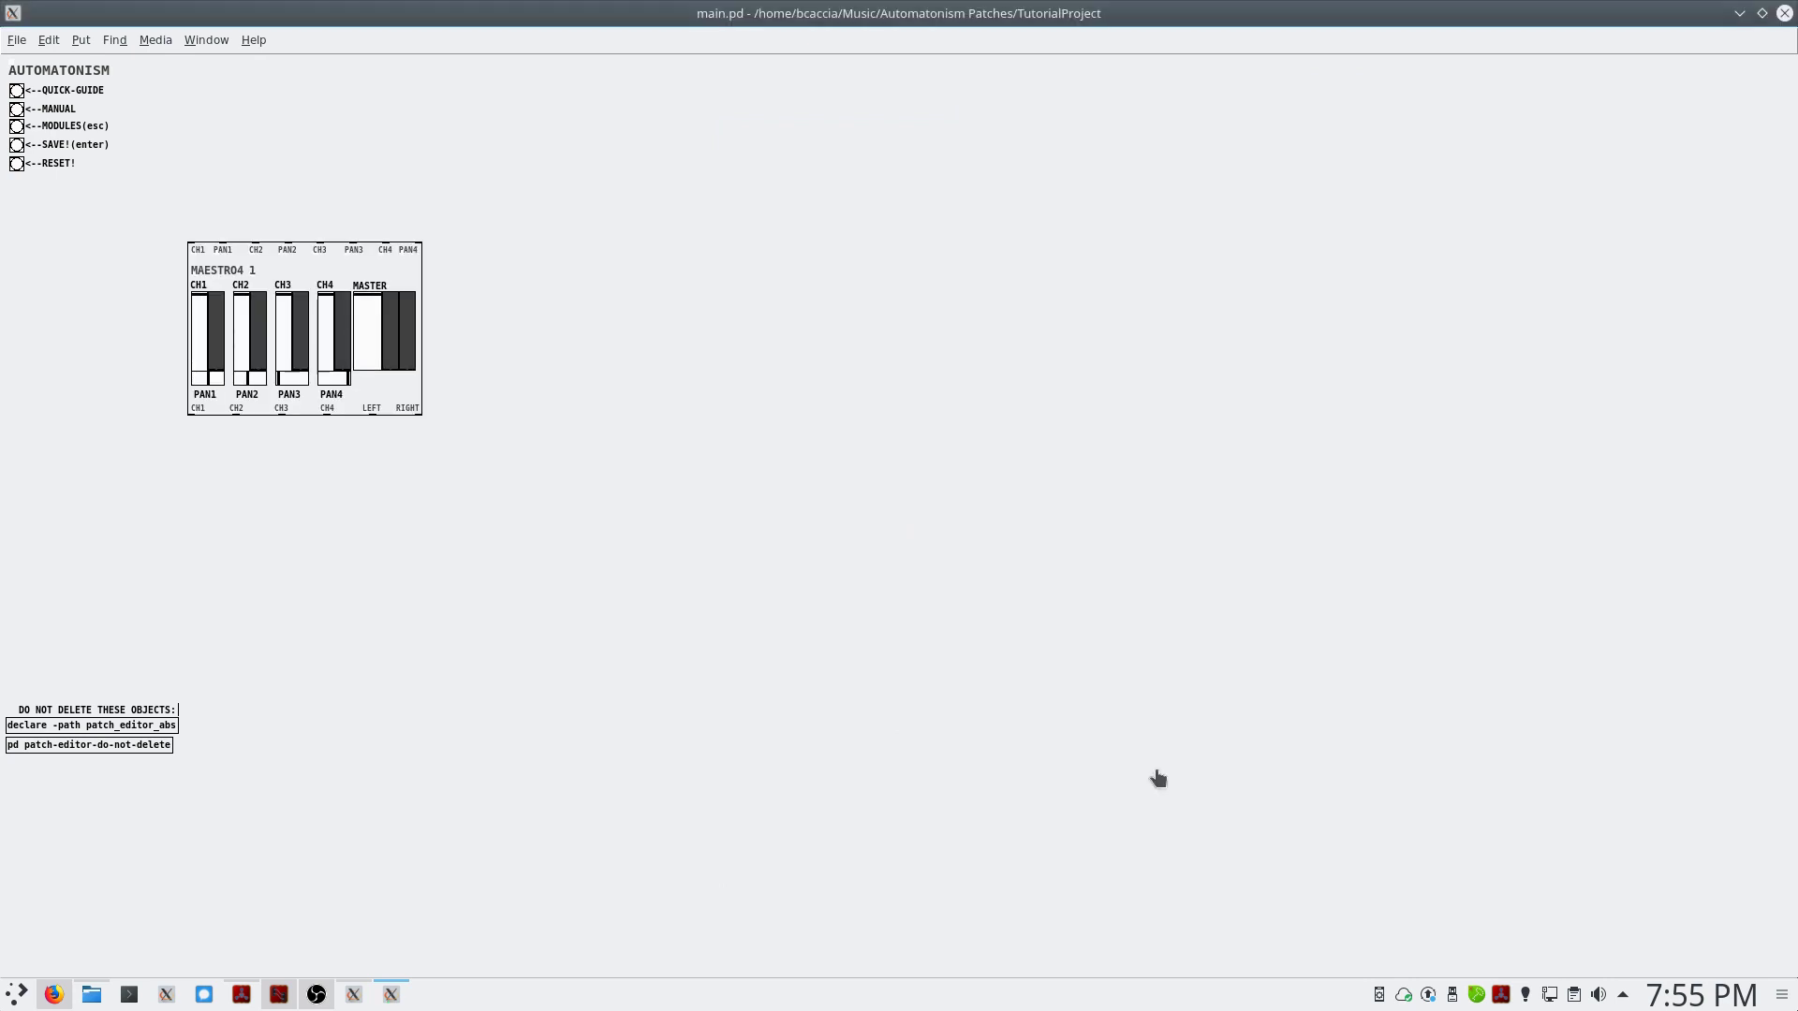
drag(339, 272, 1448, 626)
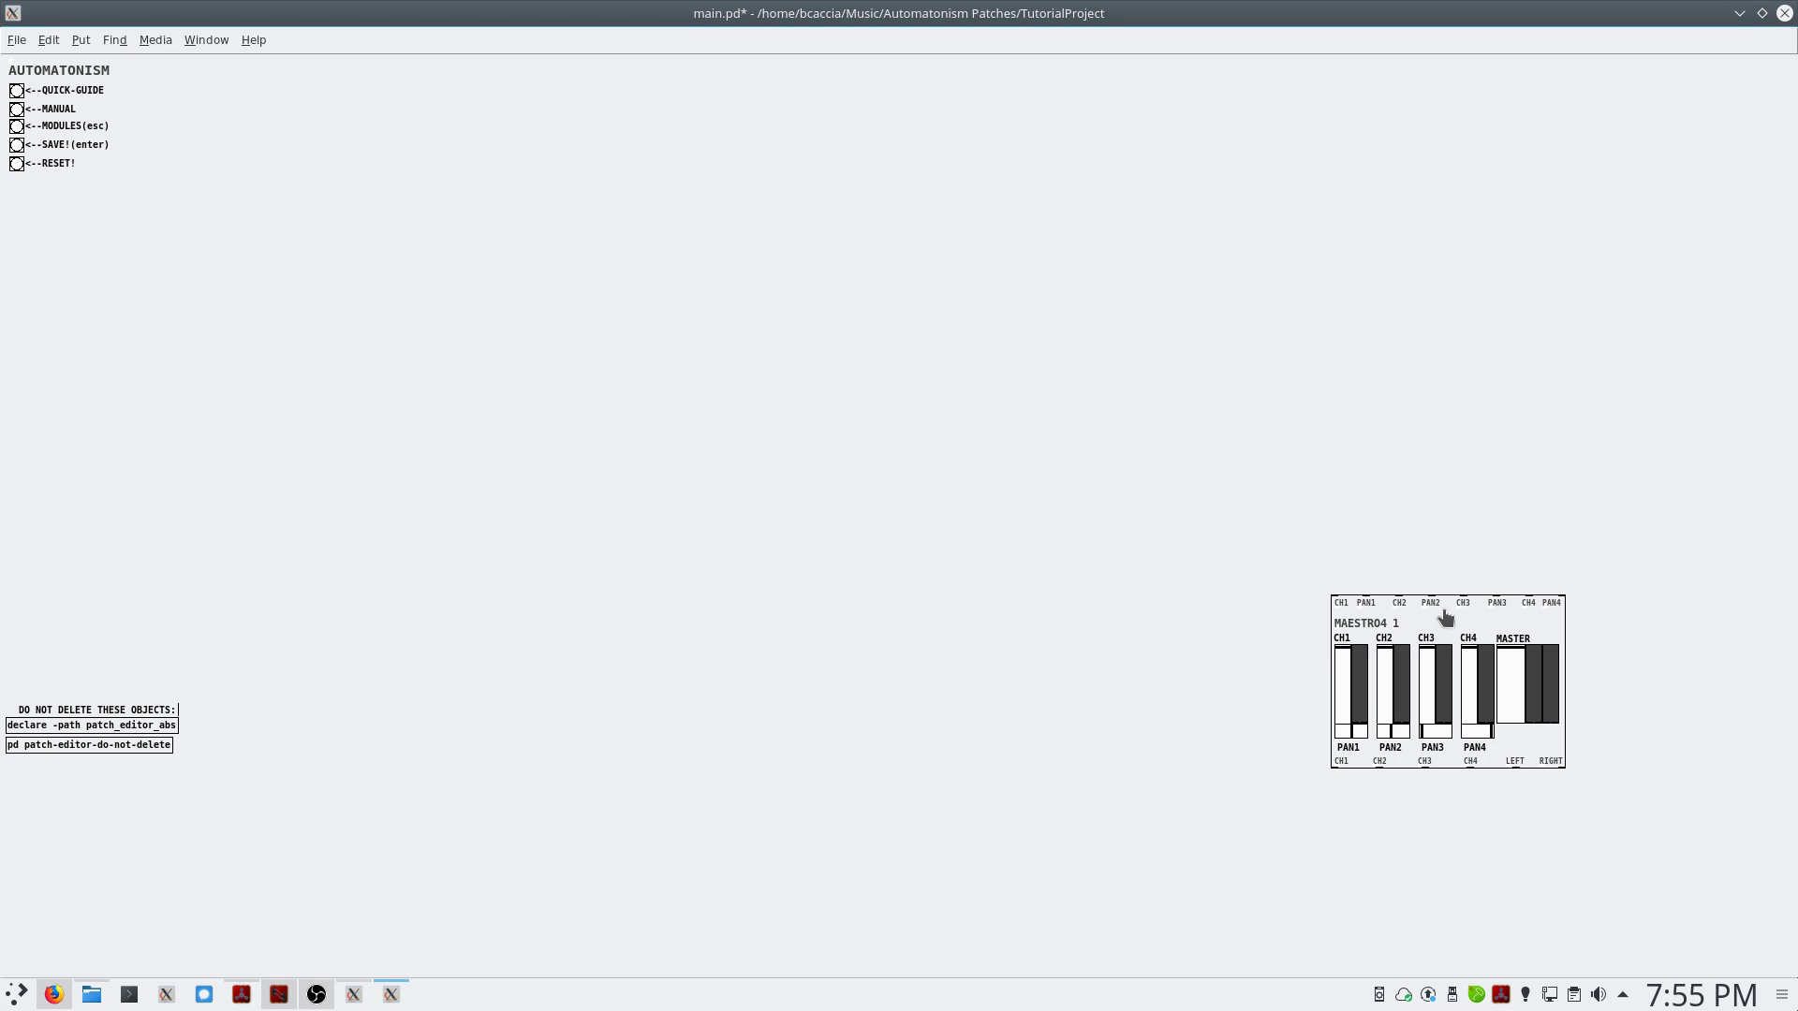
drag(1445, 620, 1444, 666)
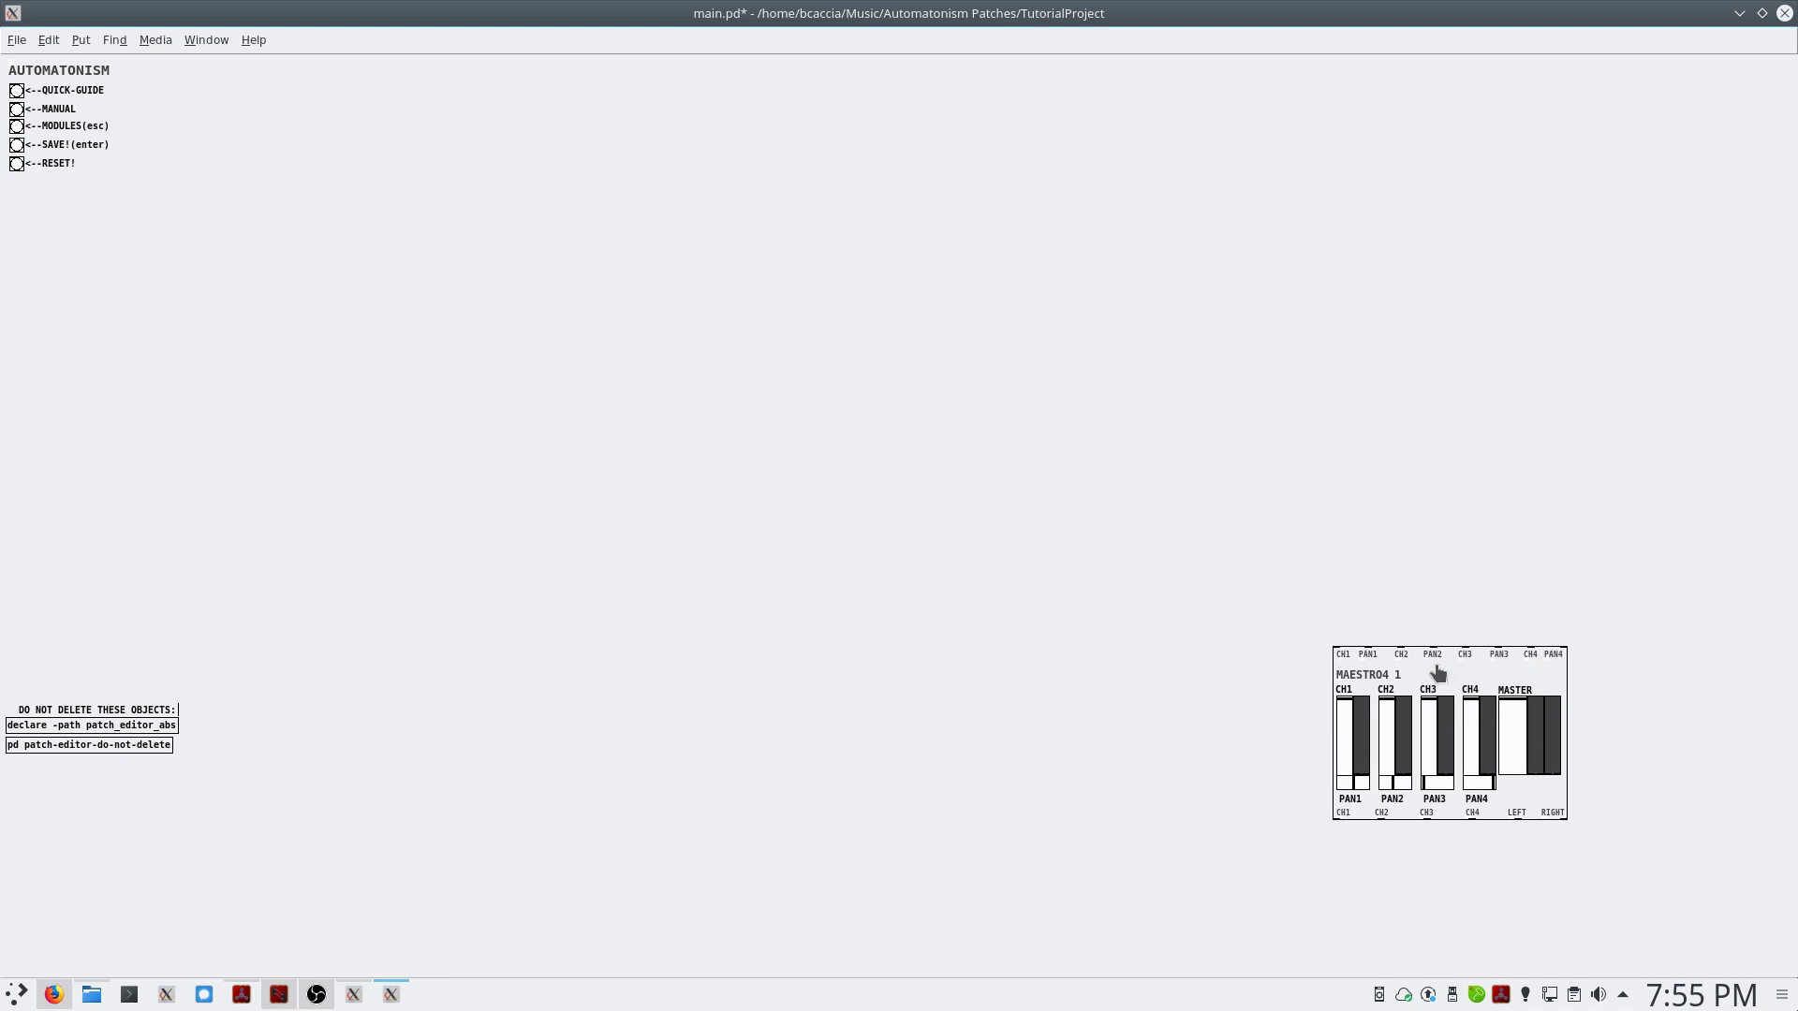
Add a BASIC-OSC oscillator near the patch centre, up and left of the repositioned MAESTRO4 mixer
key(Escape)
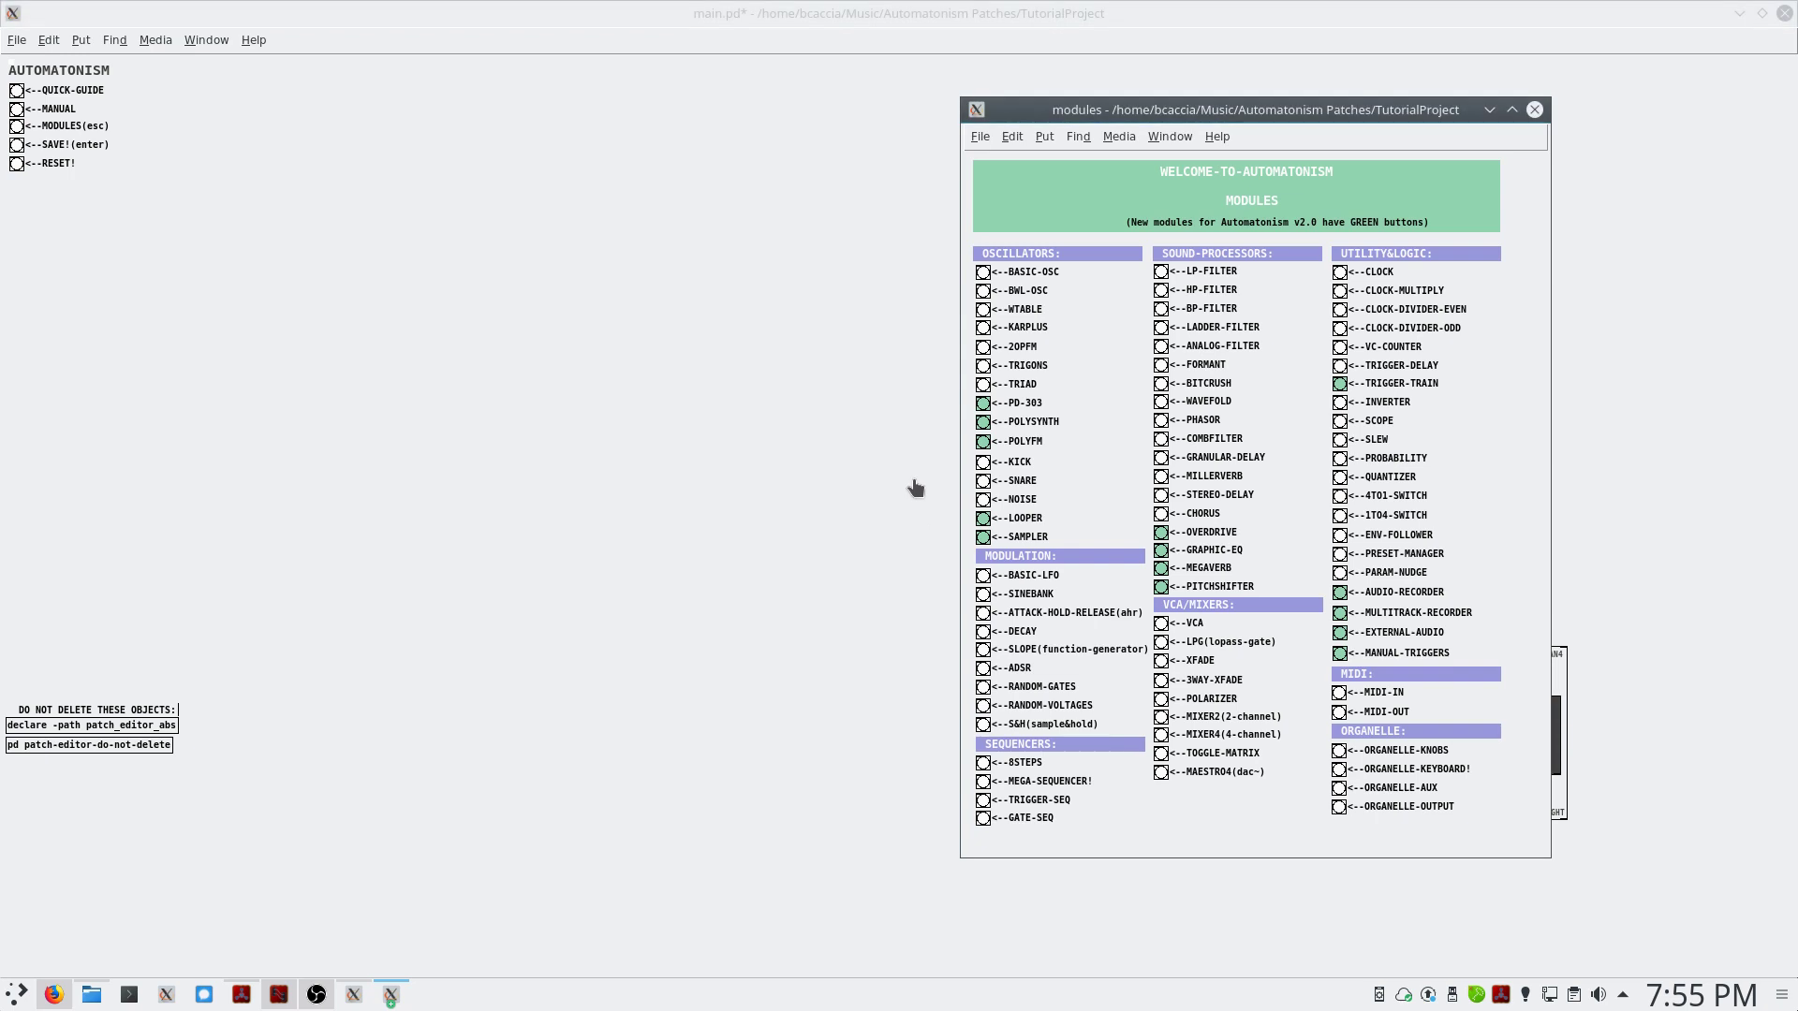
click(983, 274)
drag(336, 251, 661, 333)
drag(1423, 674, 1335, 637)
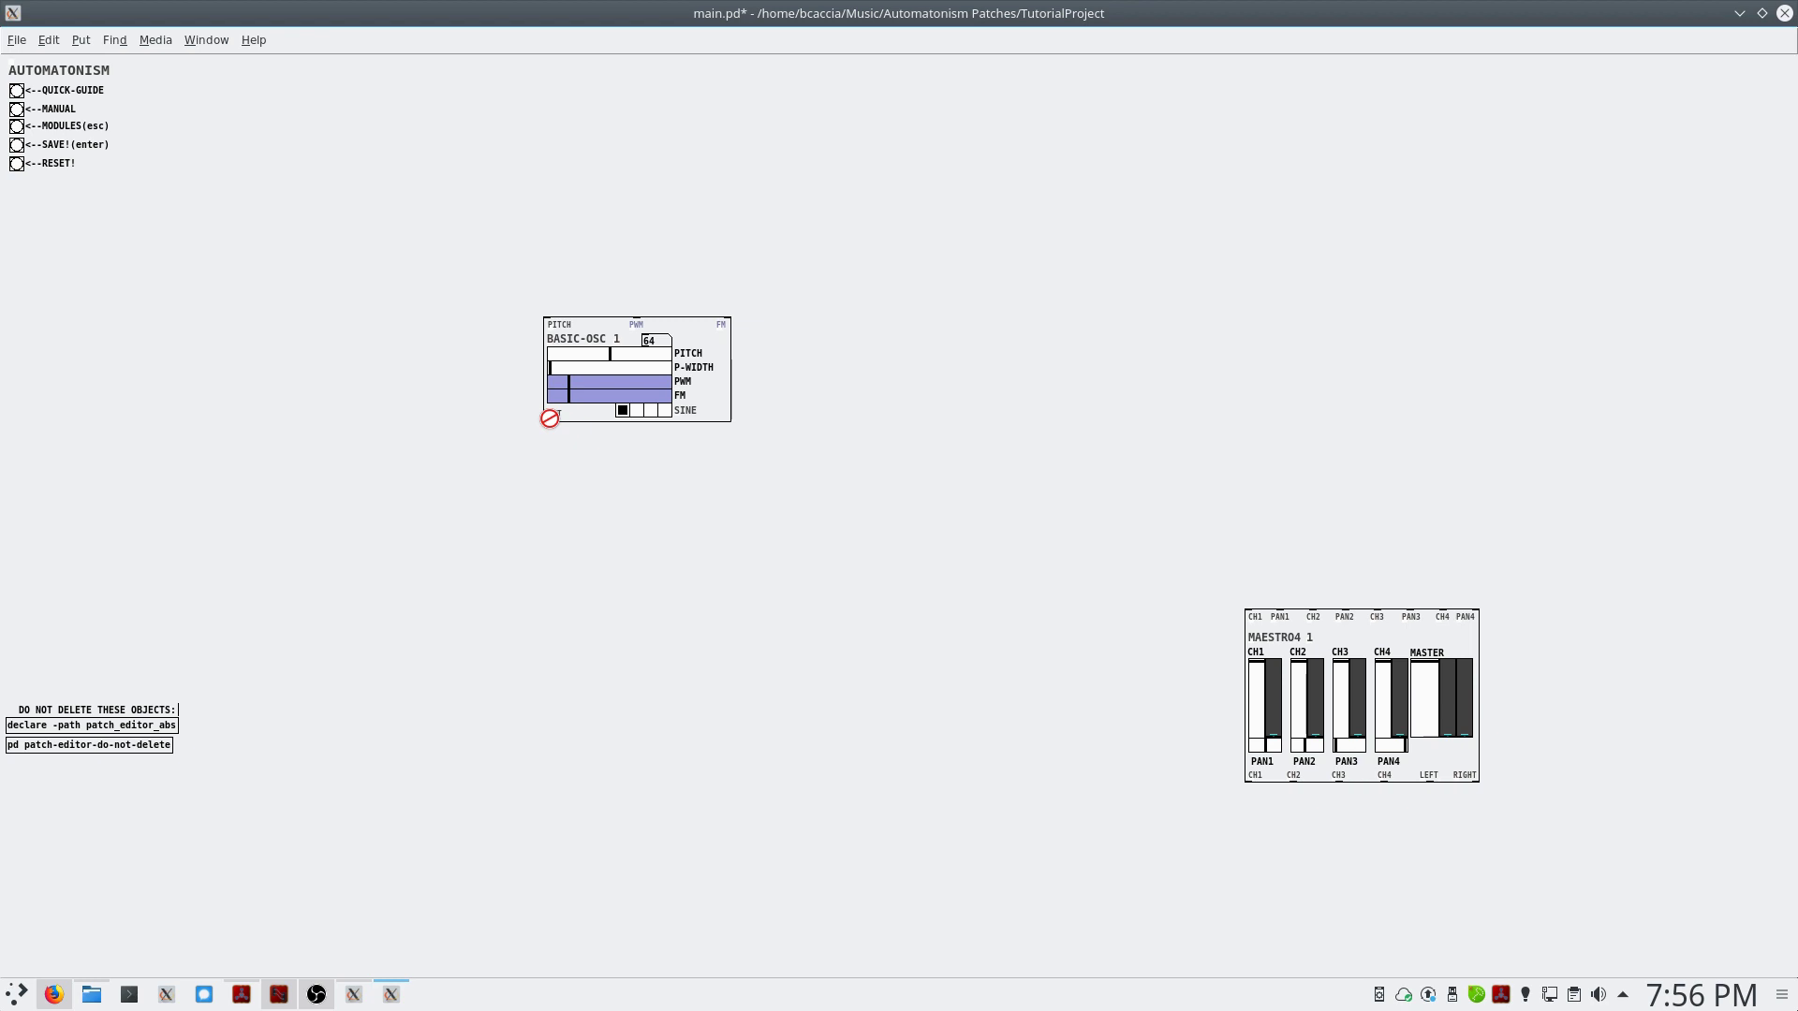
drag(549, 419, 586, 510)
Cable BASIC-OSC OUT into MAESTRO4 CH1 and lower the CH1 fader
key(ctrl+1)
drag(545, 423, 1257, 614)
drag(549, 420, 1253, 609)
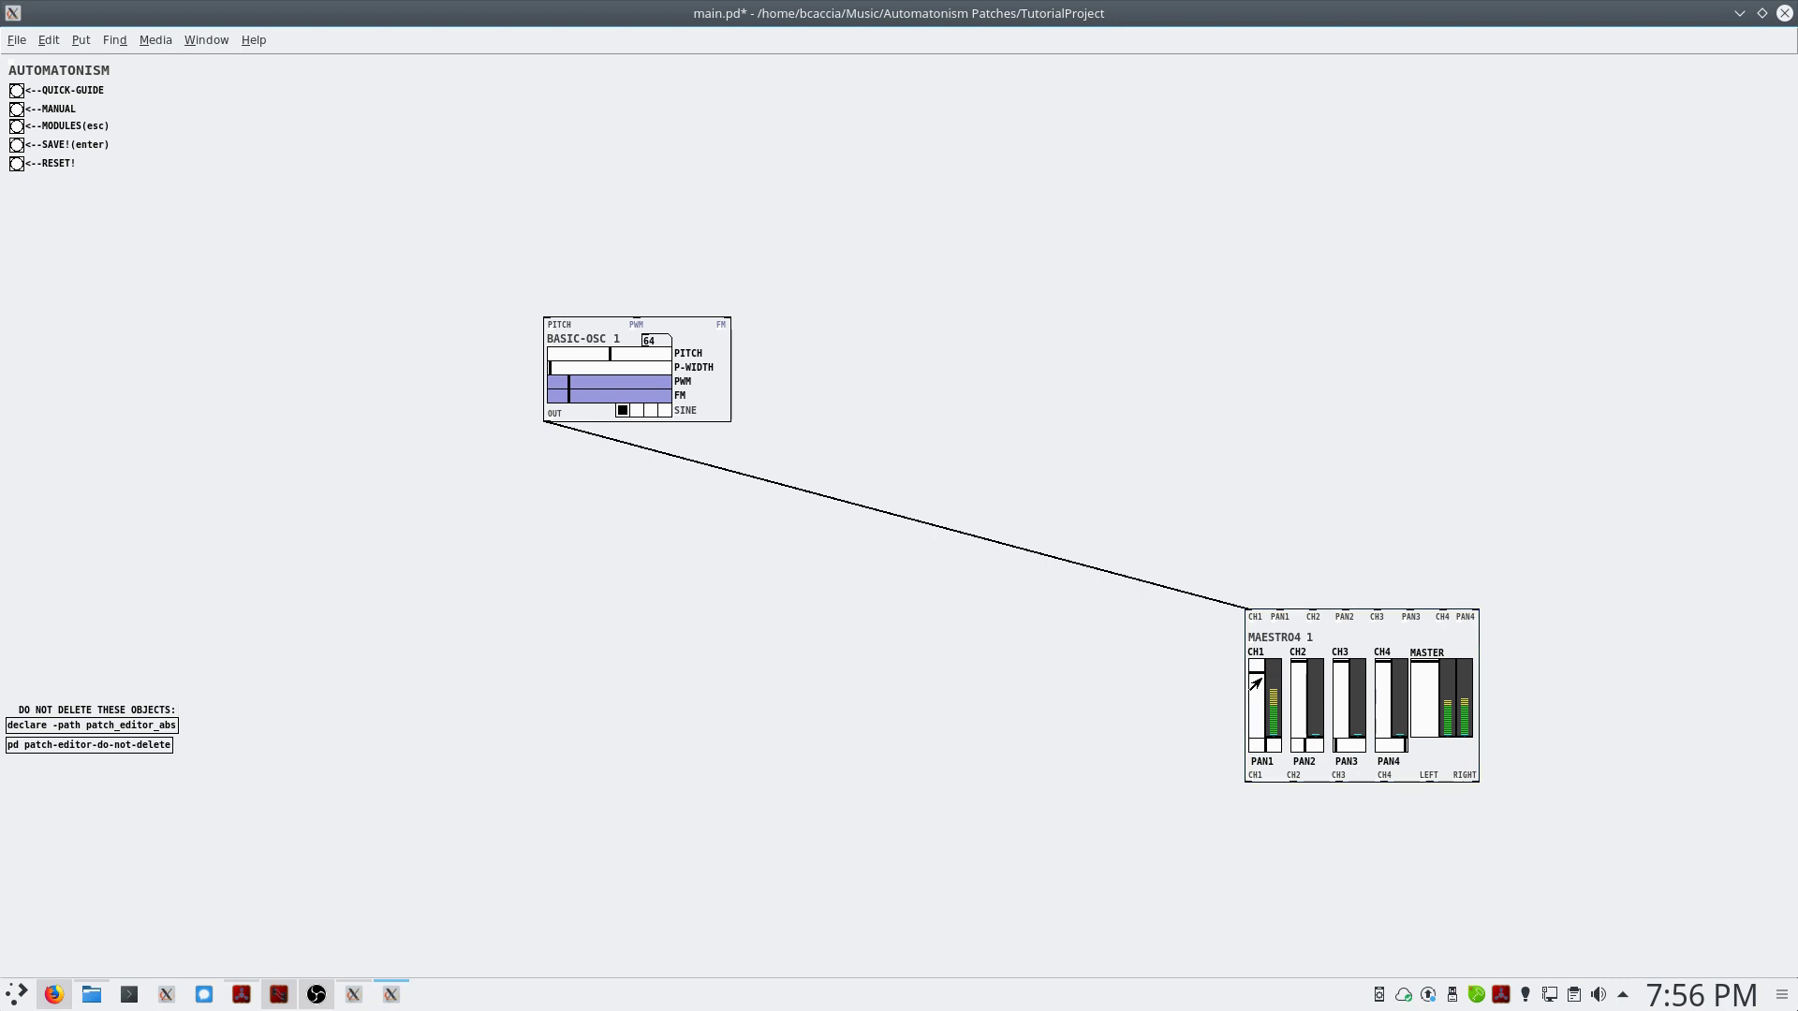
drag(1256, 671, 1262, 695)
Delete and redraw the oscillator-to-CH1 cord, then lower CH1 slightly more
click(888, 514)
key(BackSpace)
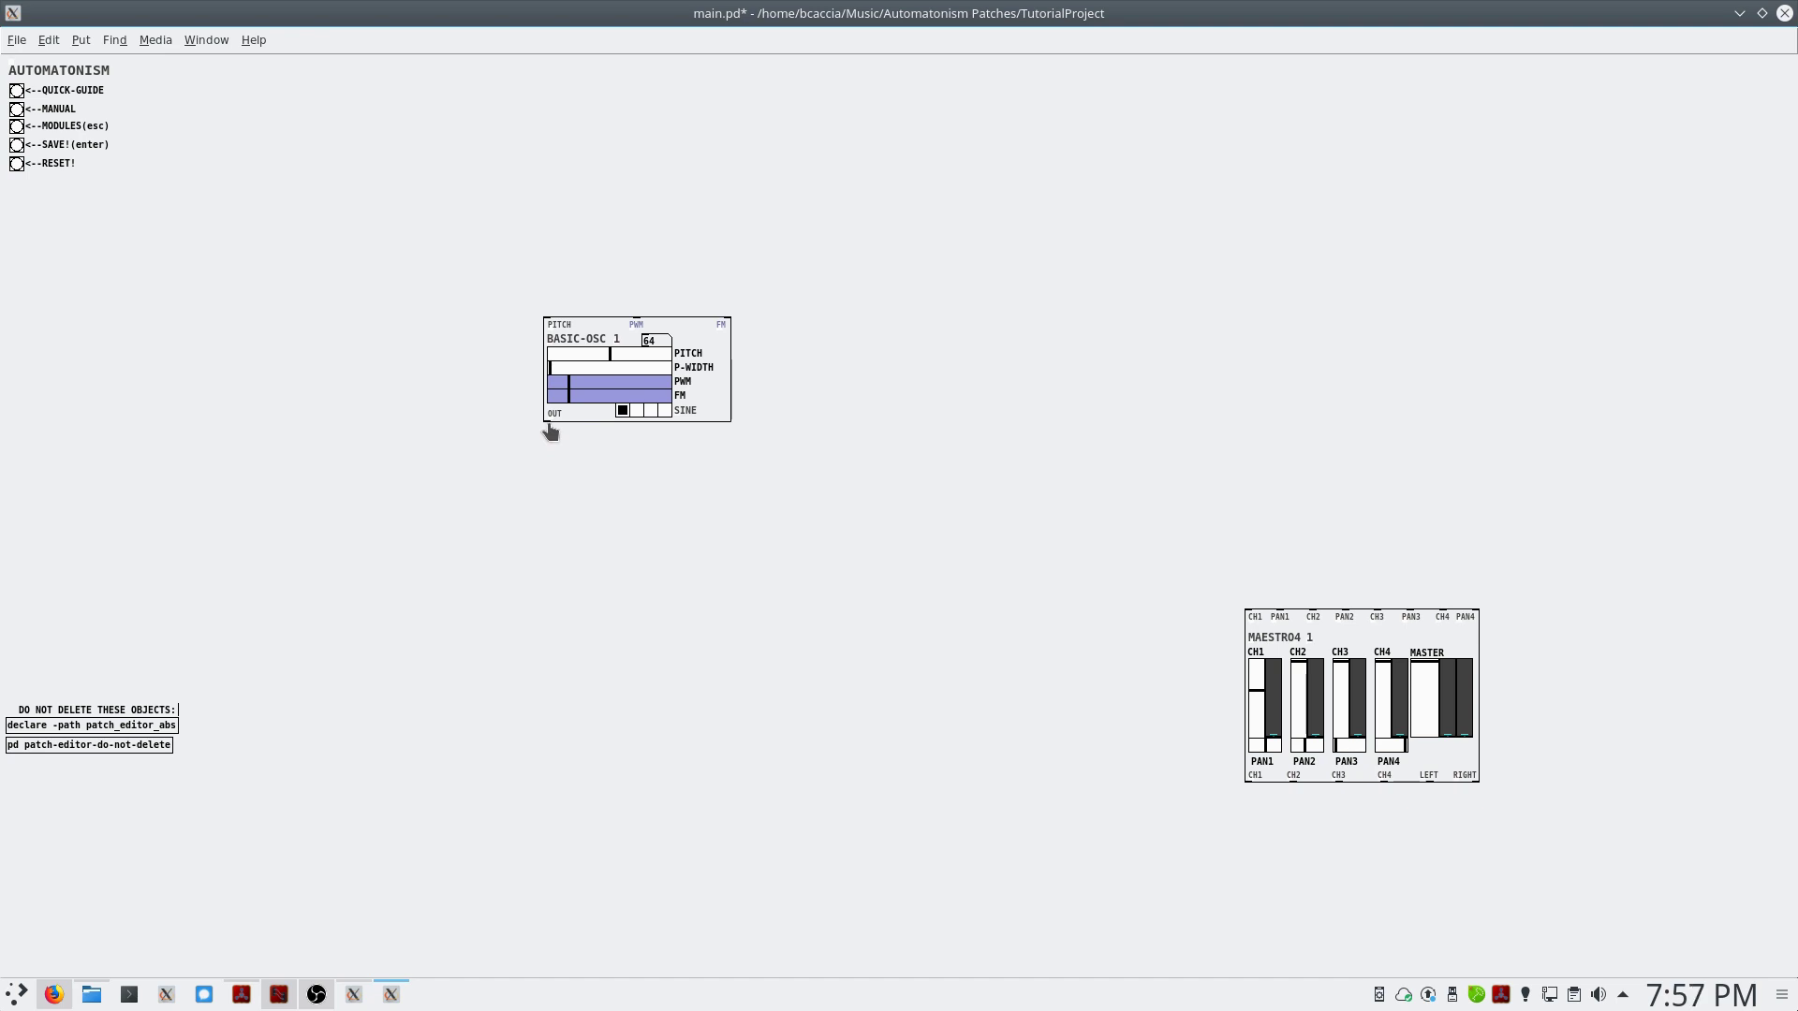
drag(548, 426, 1210, 592)
drag(549, 418, 1249, 612)
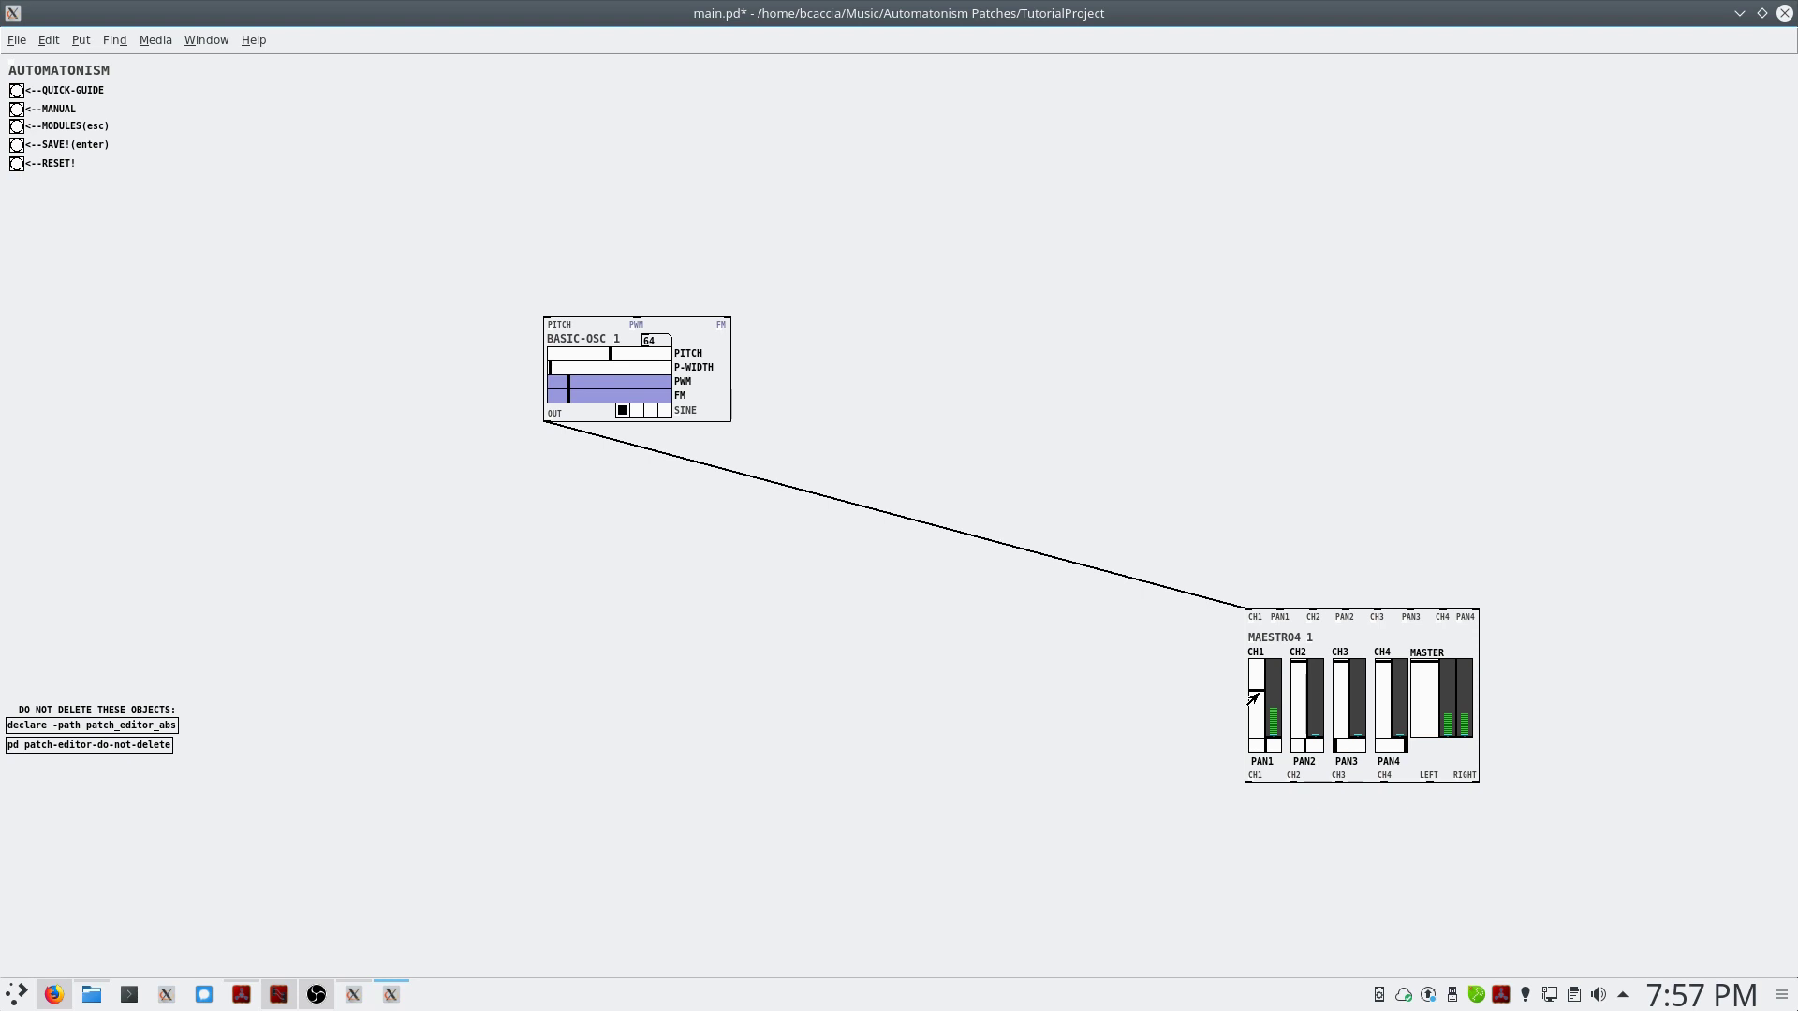
drag(1258, 693, 1261, 696)
Add an 8STEPS sequencer above BASIC-OSC and cable its Q-OUT into the oscillator's PITCH input
key(Escape)
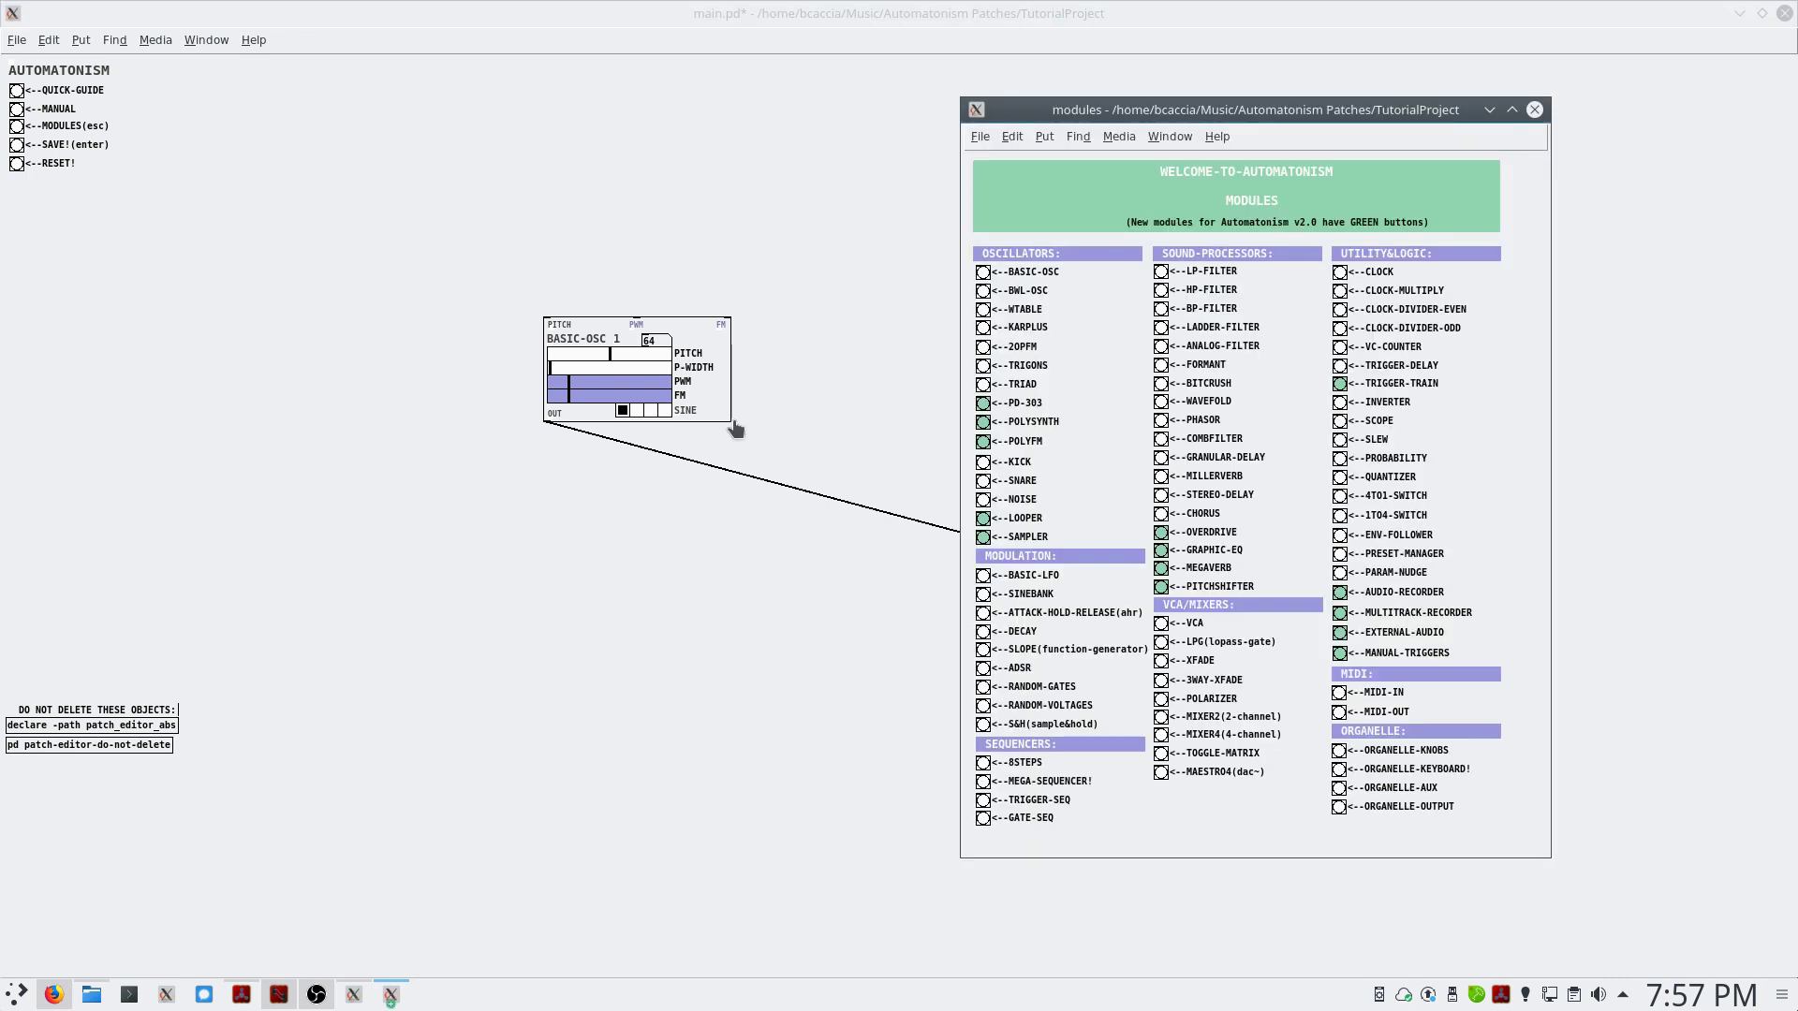
click(981, 764)
drag(309, 246, 625, 110)
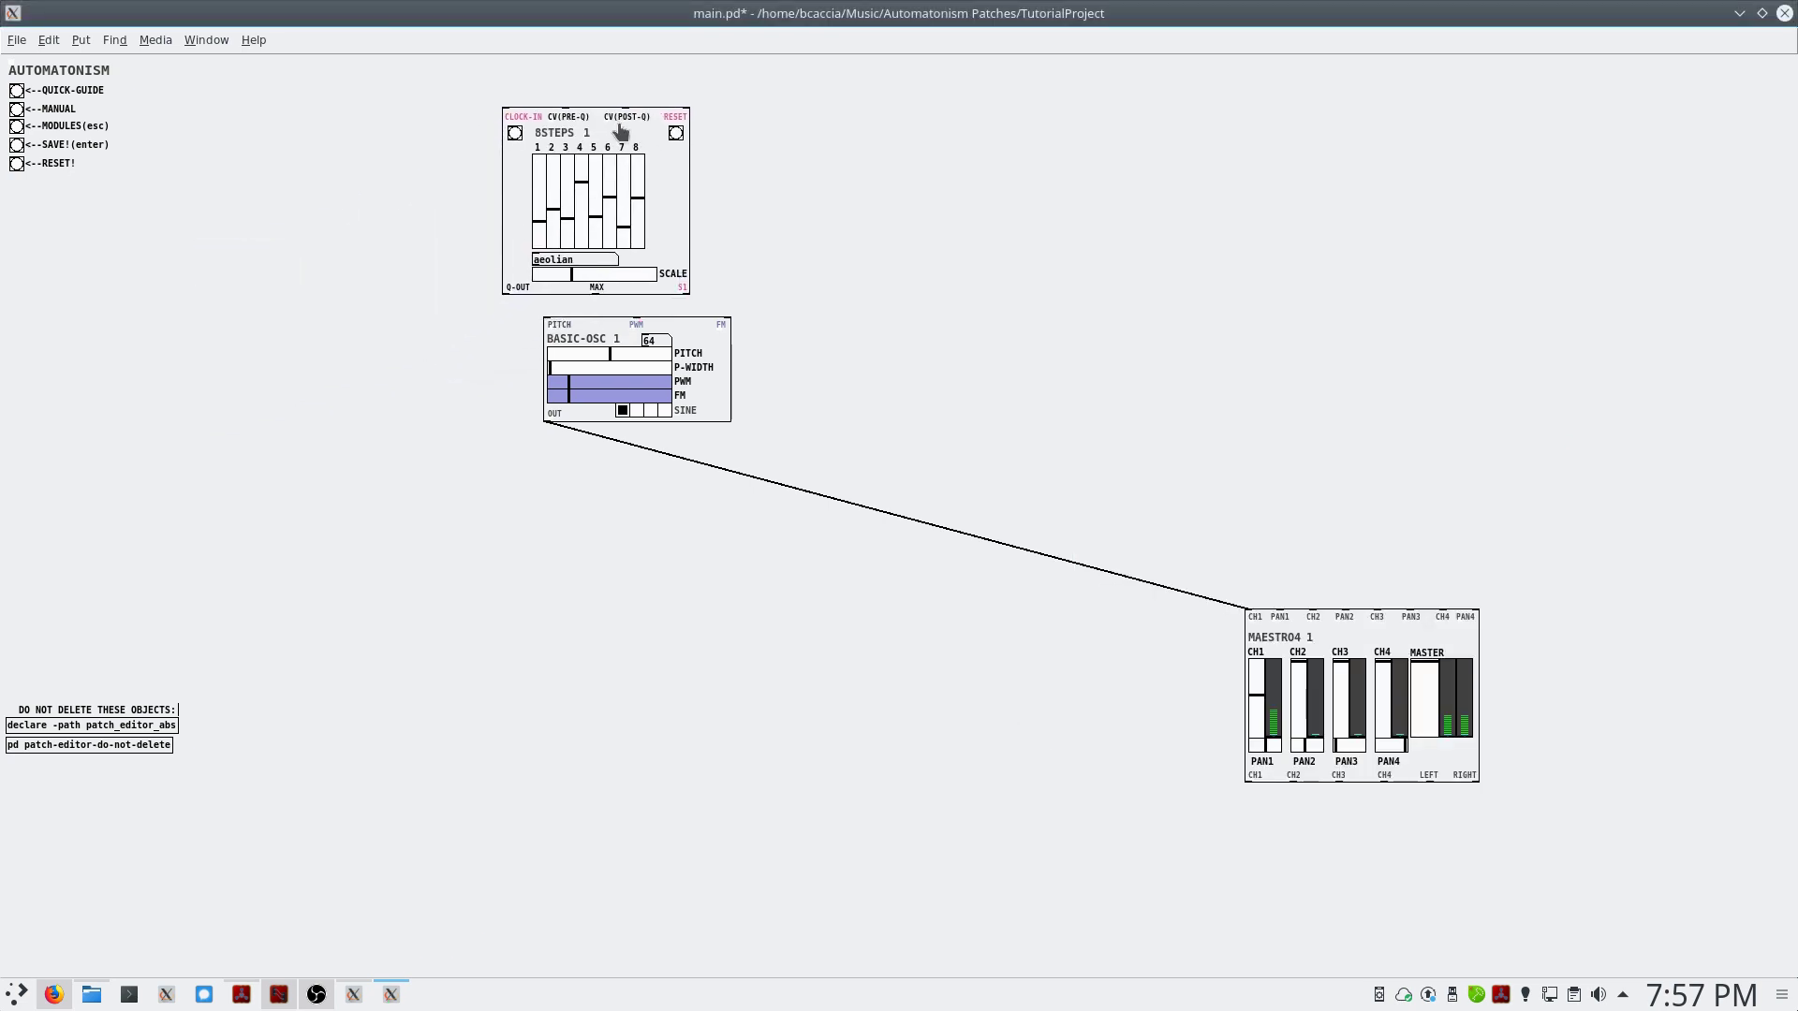
drag(656, 327, 599, 424)
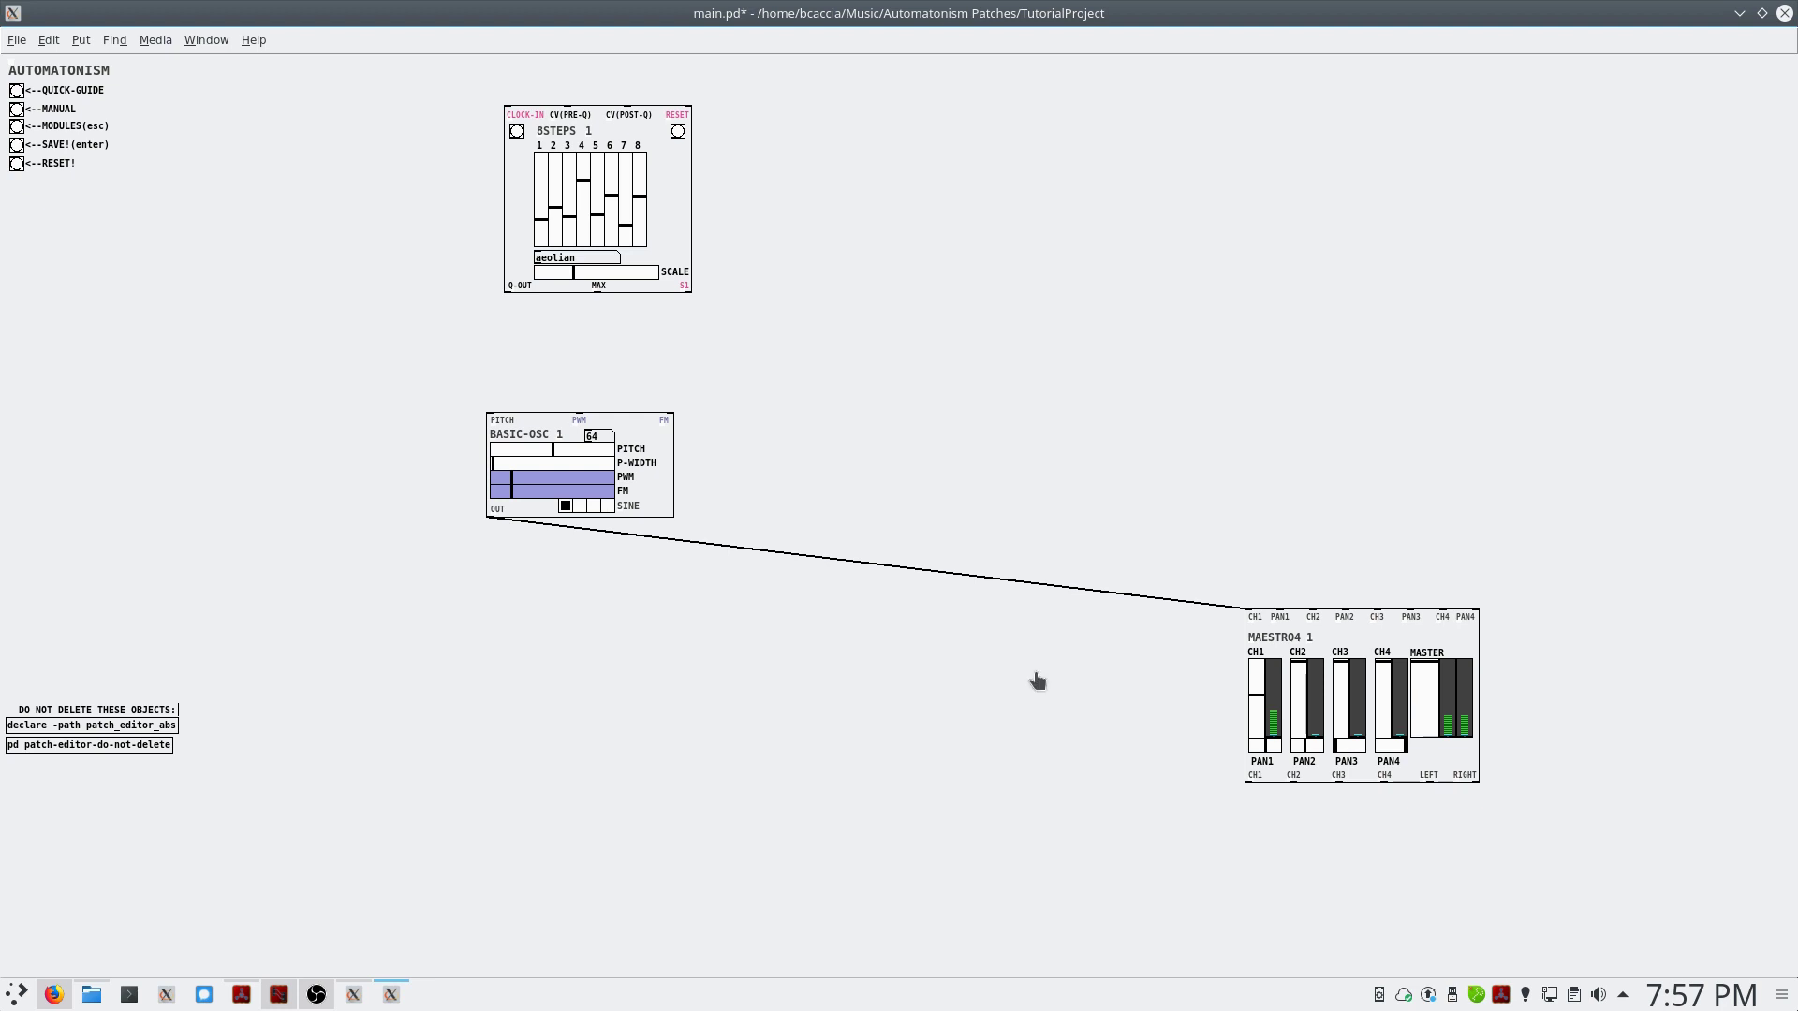
click(153, 37)
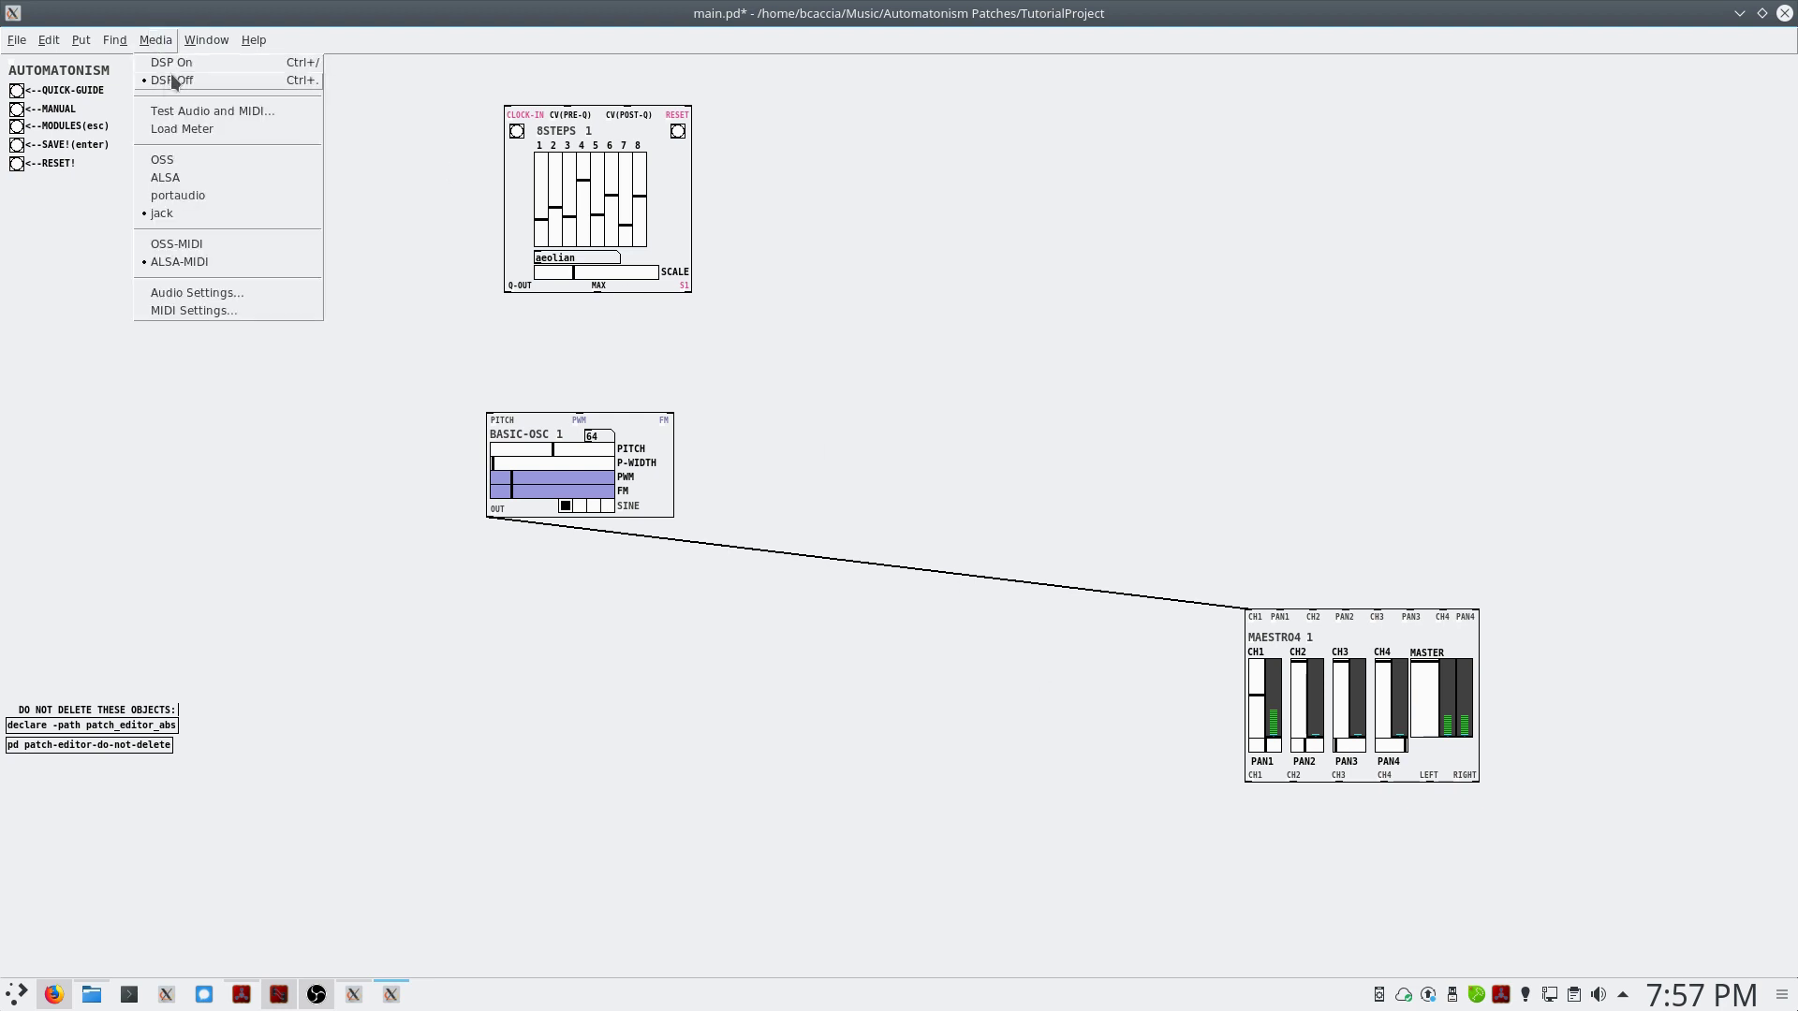
click(556, 427)
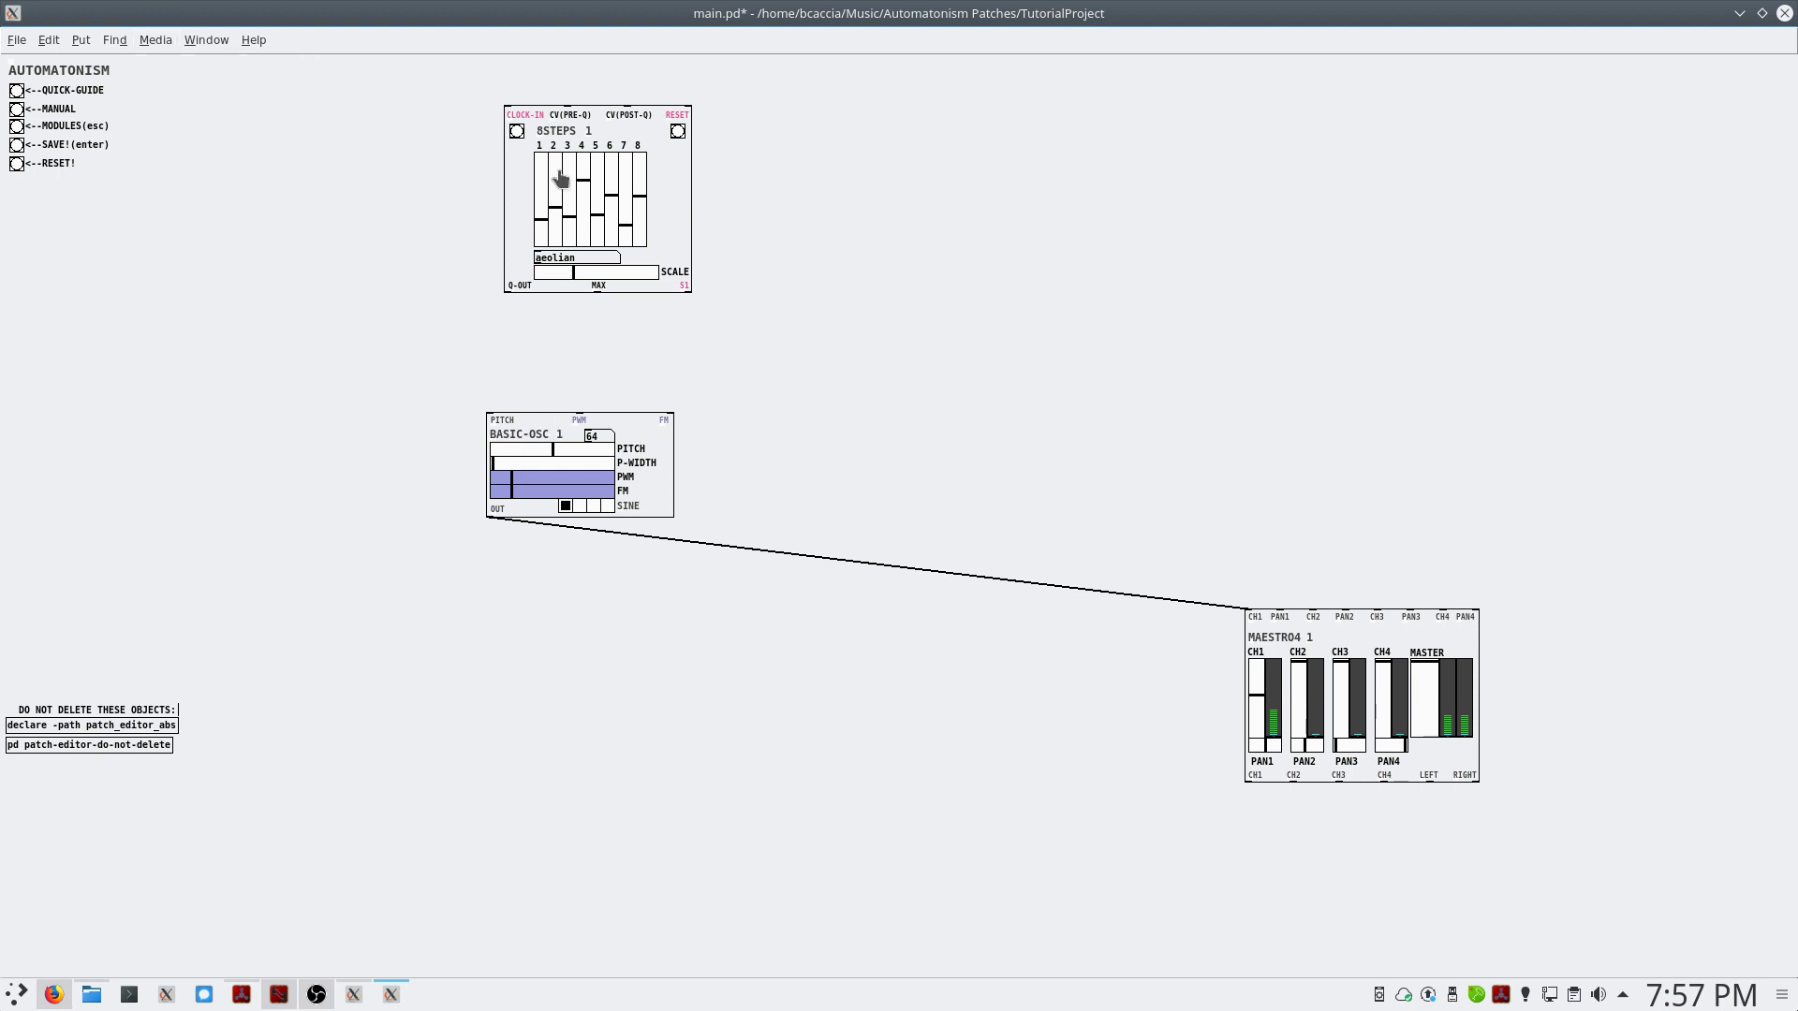
drag(592, 121, 569, 176)
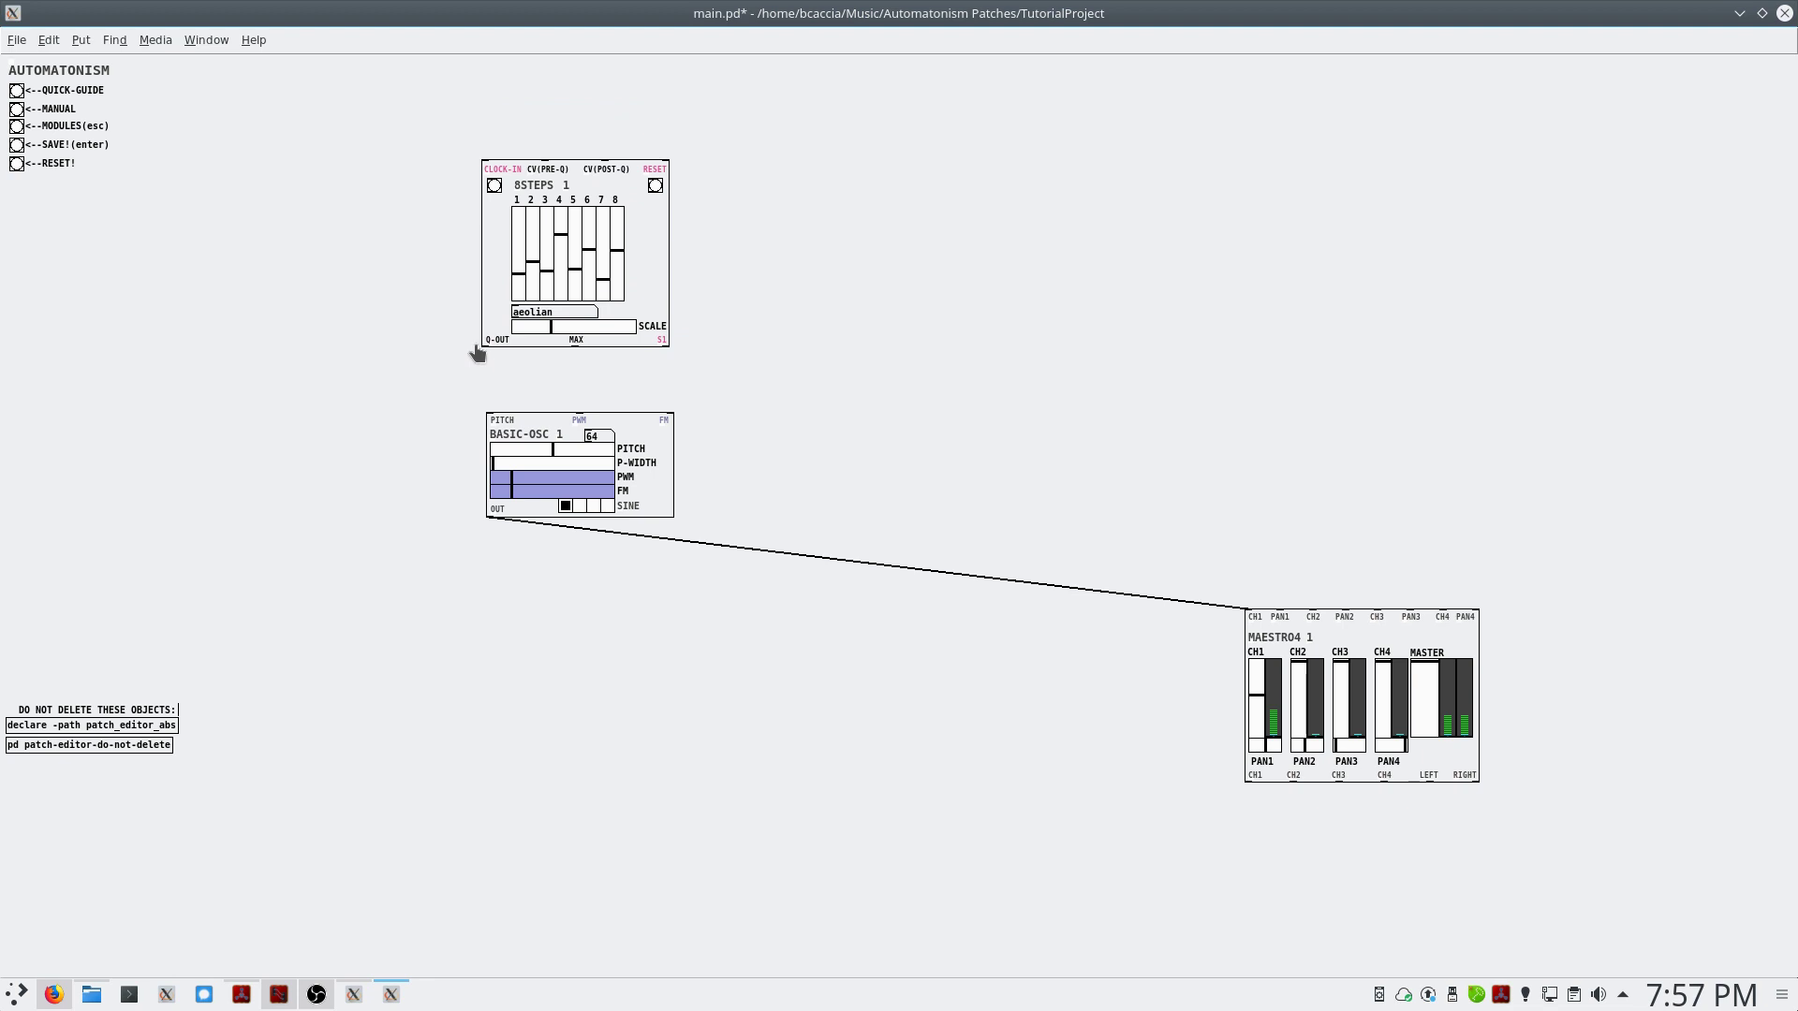
drag(483, 343, 489, 417)
Add a CLOCK module at the top left and cable its OUT into 8STEPS CLOCK-IN
key(Escape)
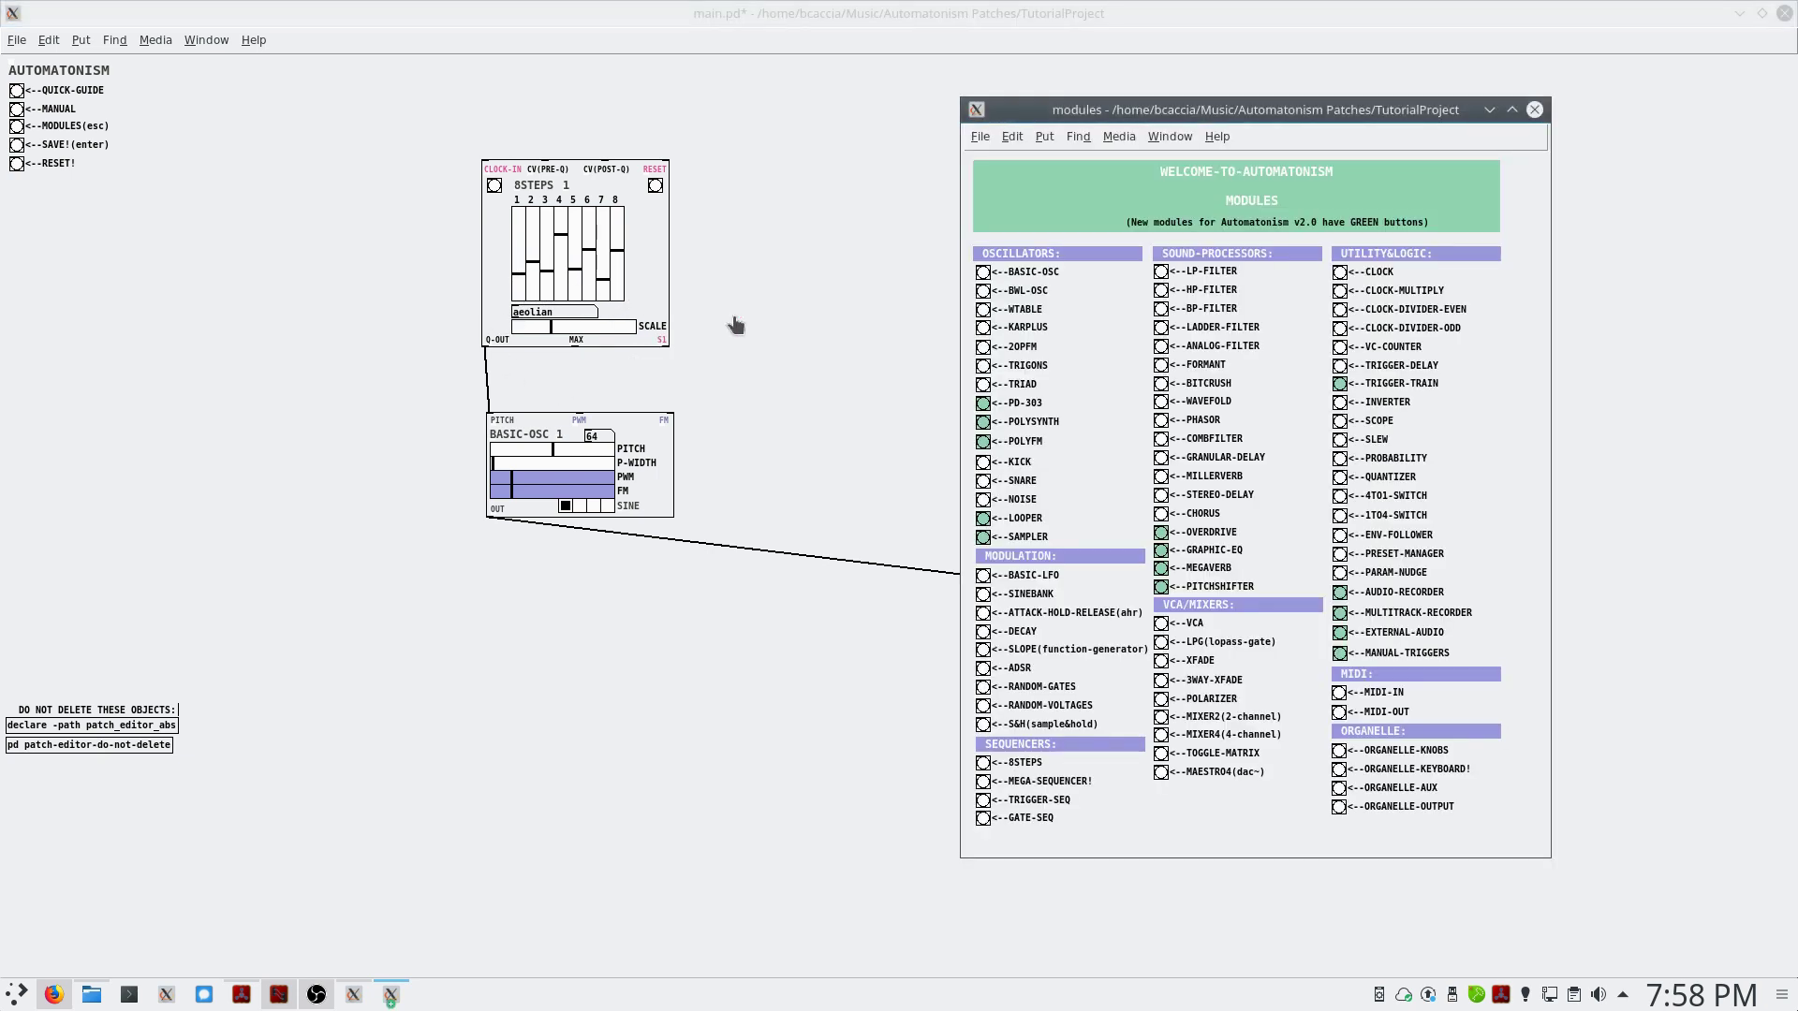
click(1339, 273)
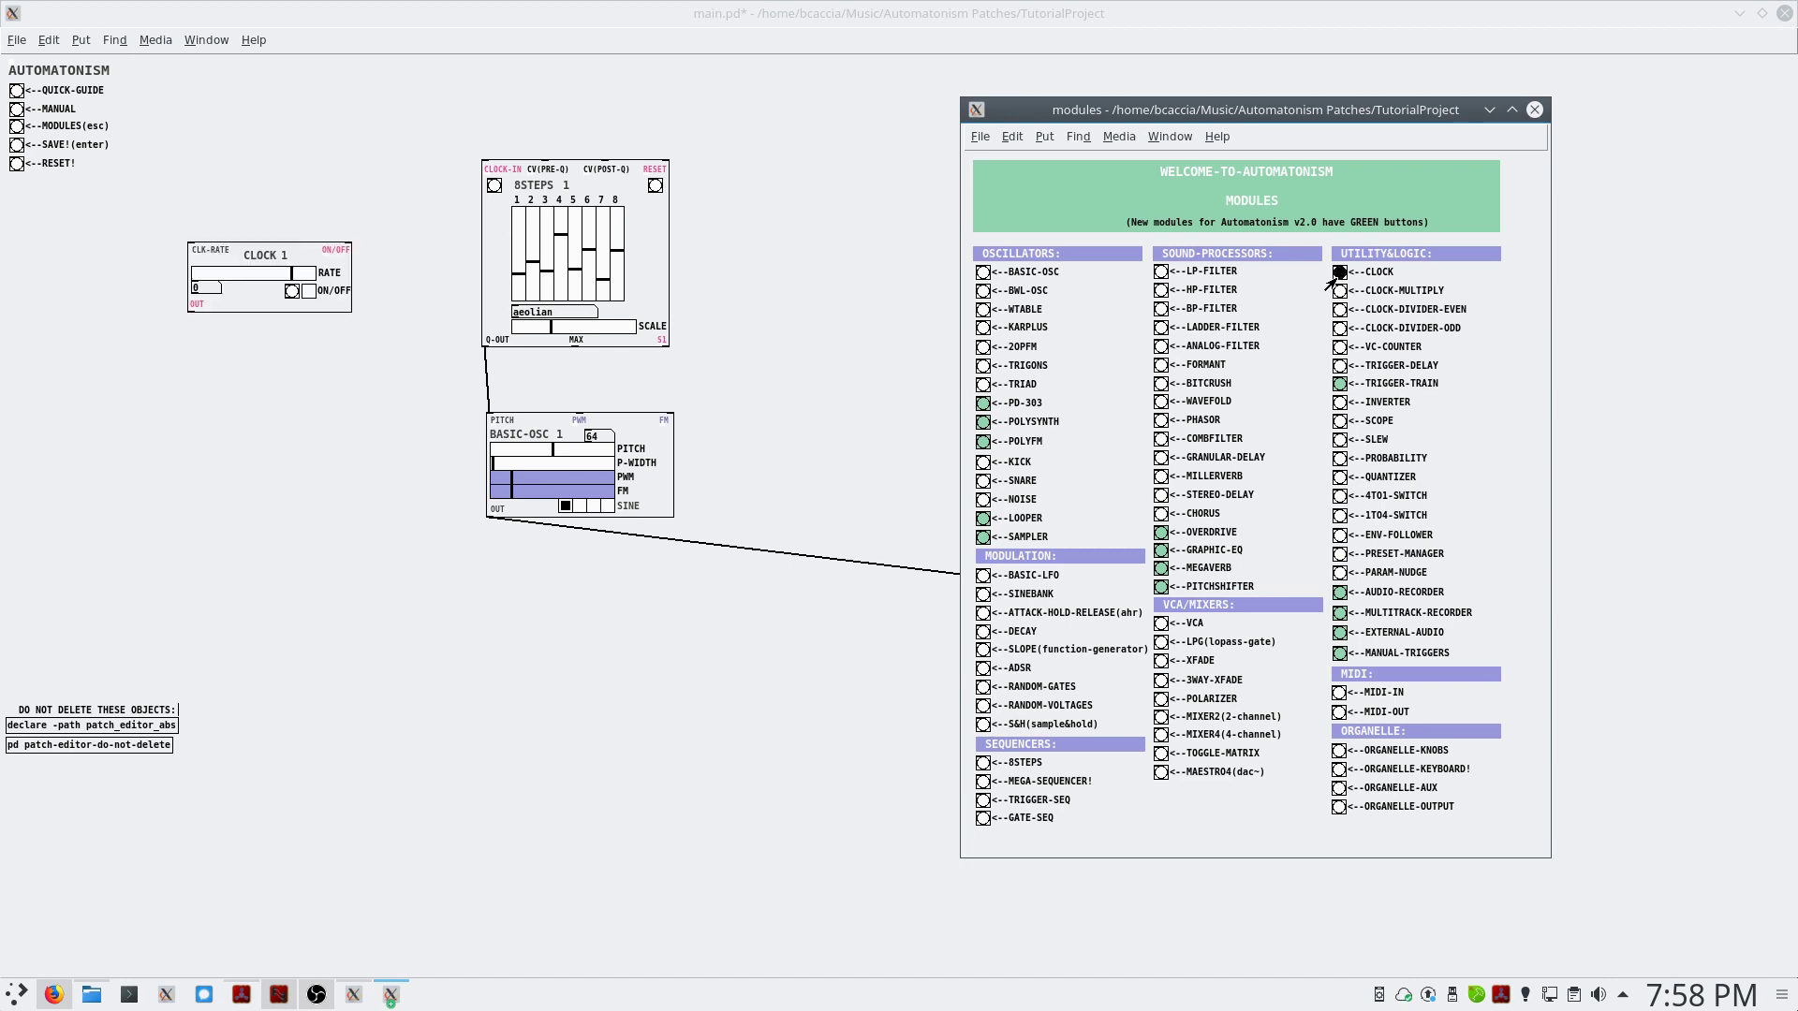
drag(292, 260, 293, 105)
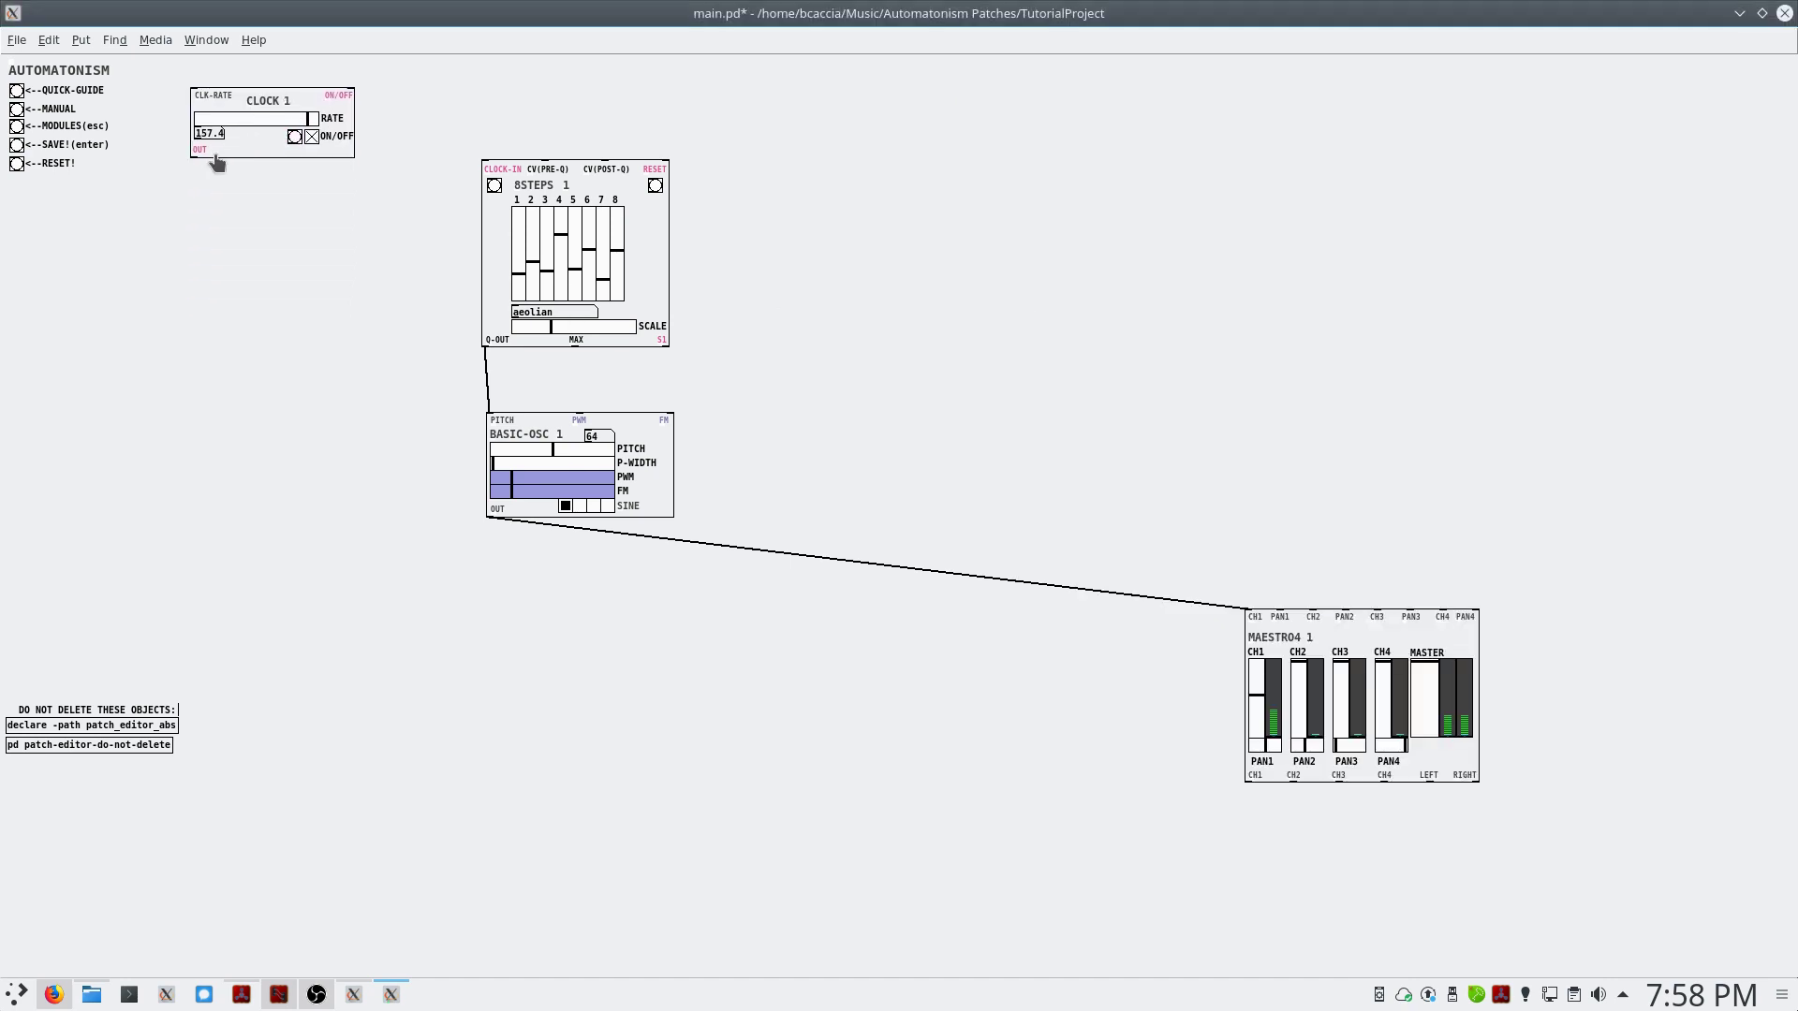
drag(194, 155, 494, 184)
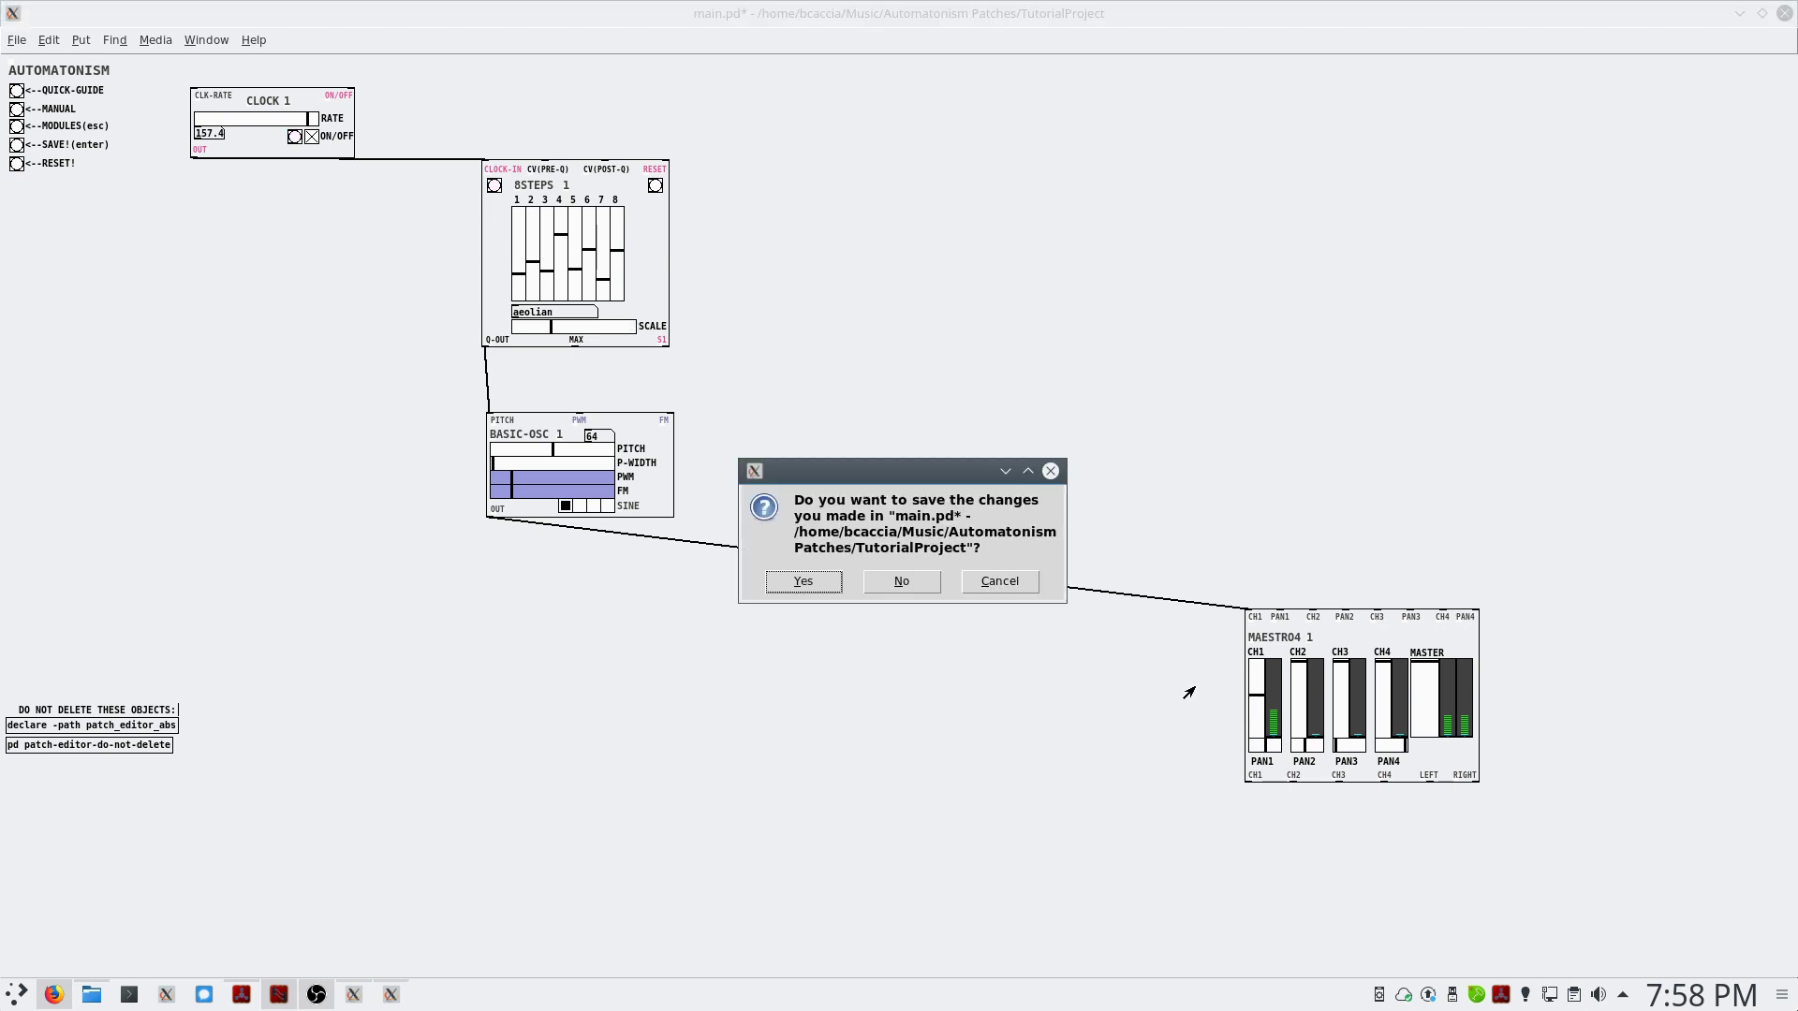
click(1008, 582)
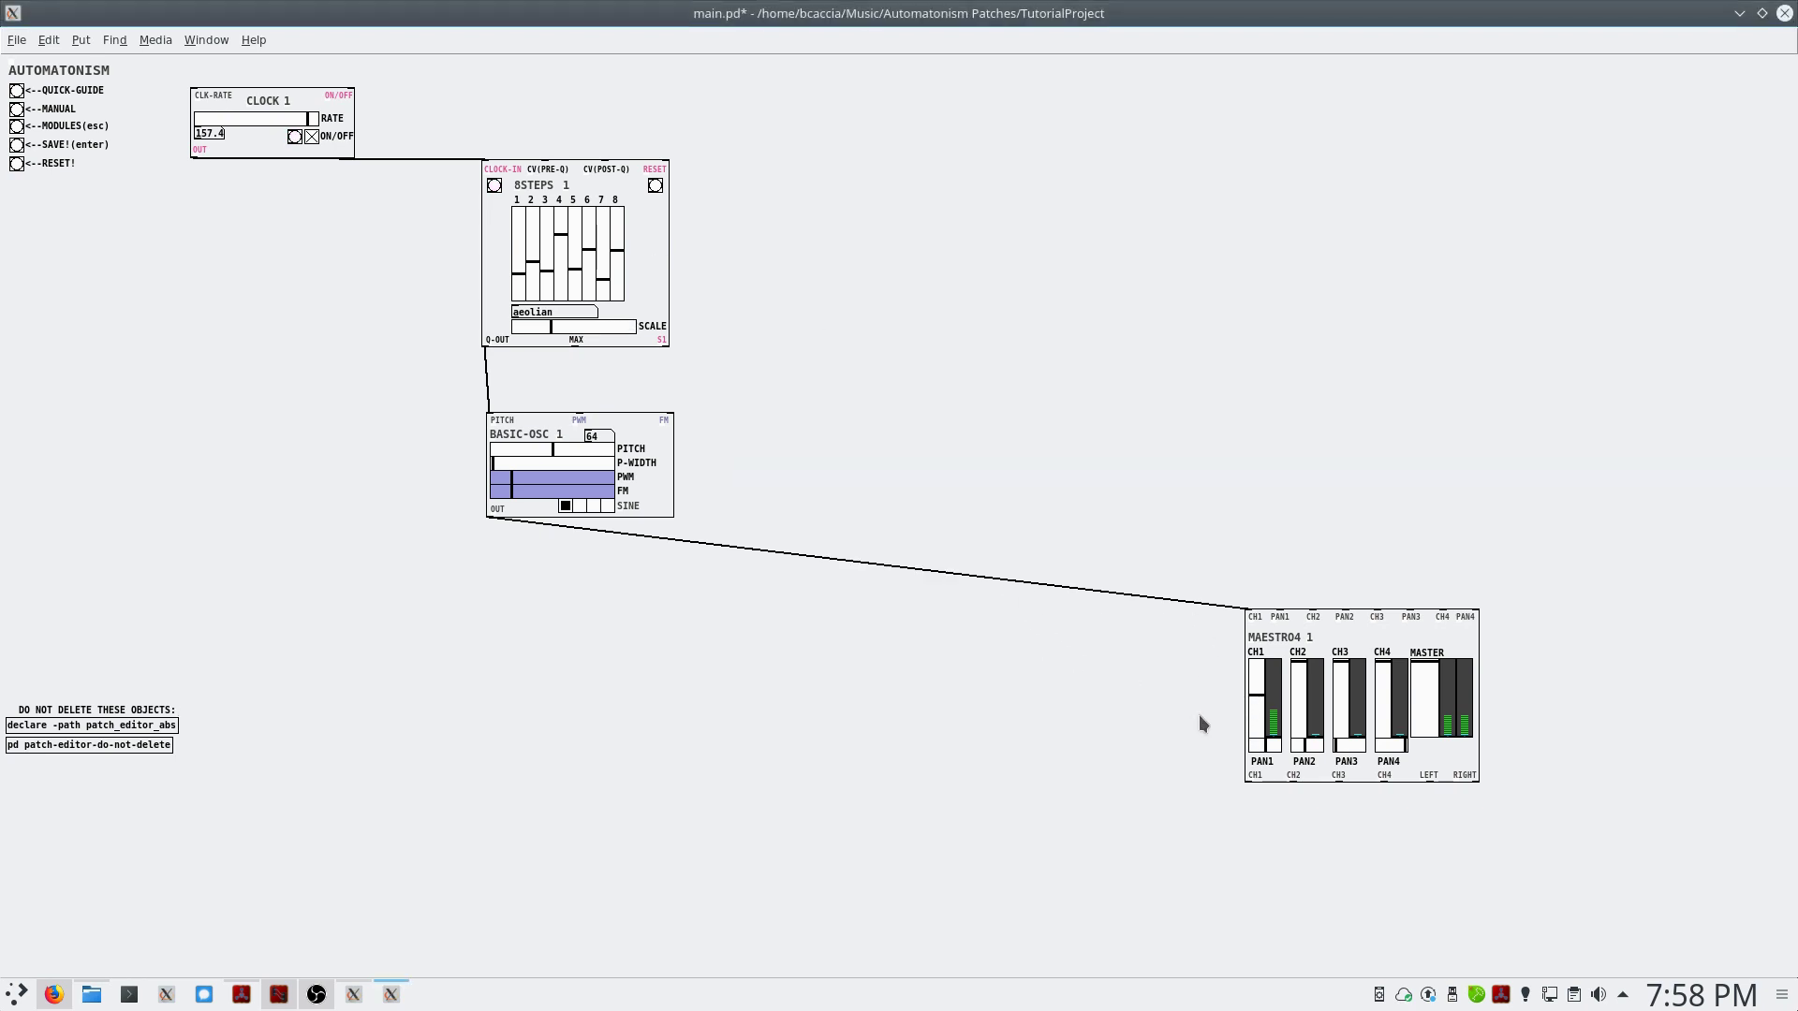
Set the CLOCK rate to 433.7 and lower the MAESTRO4 channel 1 level
drag(1254, 698, 1254, 726)
drag(1257, 720, 1256, 697)
mouse_move(299, 118)
mouse_down()
mouse_move(203, 127)
mouse_move(290, 132)
mouse_up()
drag(1253, 707, 1252, 723)
Reshape the 8STEPS step values, lowering step 6, and set the scale to phrygian
mouse_move(516, 280)
mouse_down()
mouse_move(532, 242)
mouse_move(574, 278)
mouse_up()
drag(588, 249, 589, 266)
drag(551, 326, 571, 326)
drag(566, 334, 529, 333)
Add an ADSR envelope module to the right of 8STEPS
key(Escape)
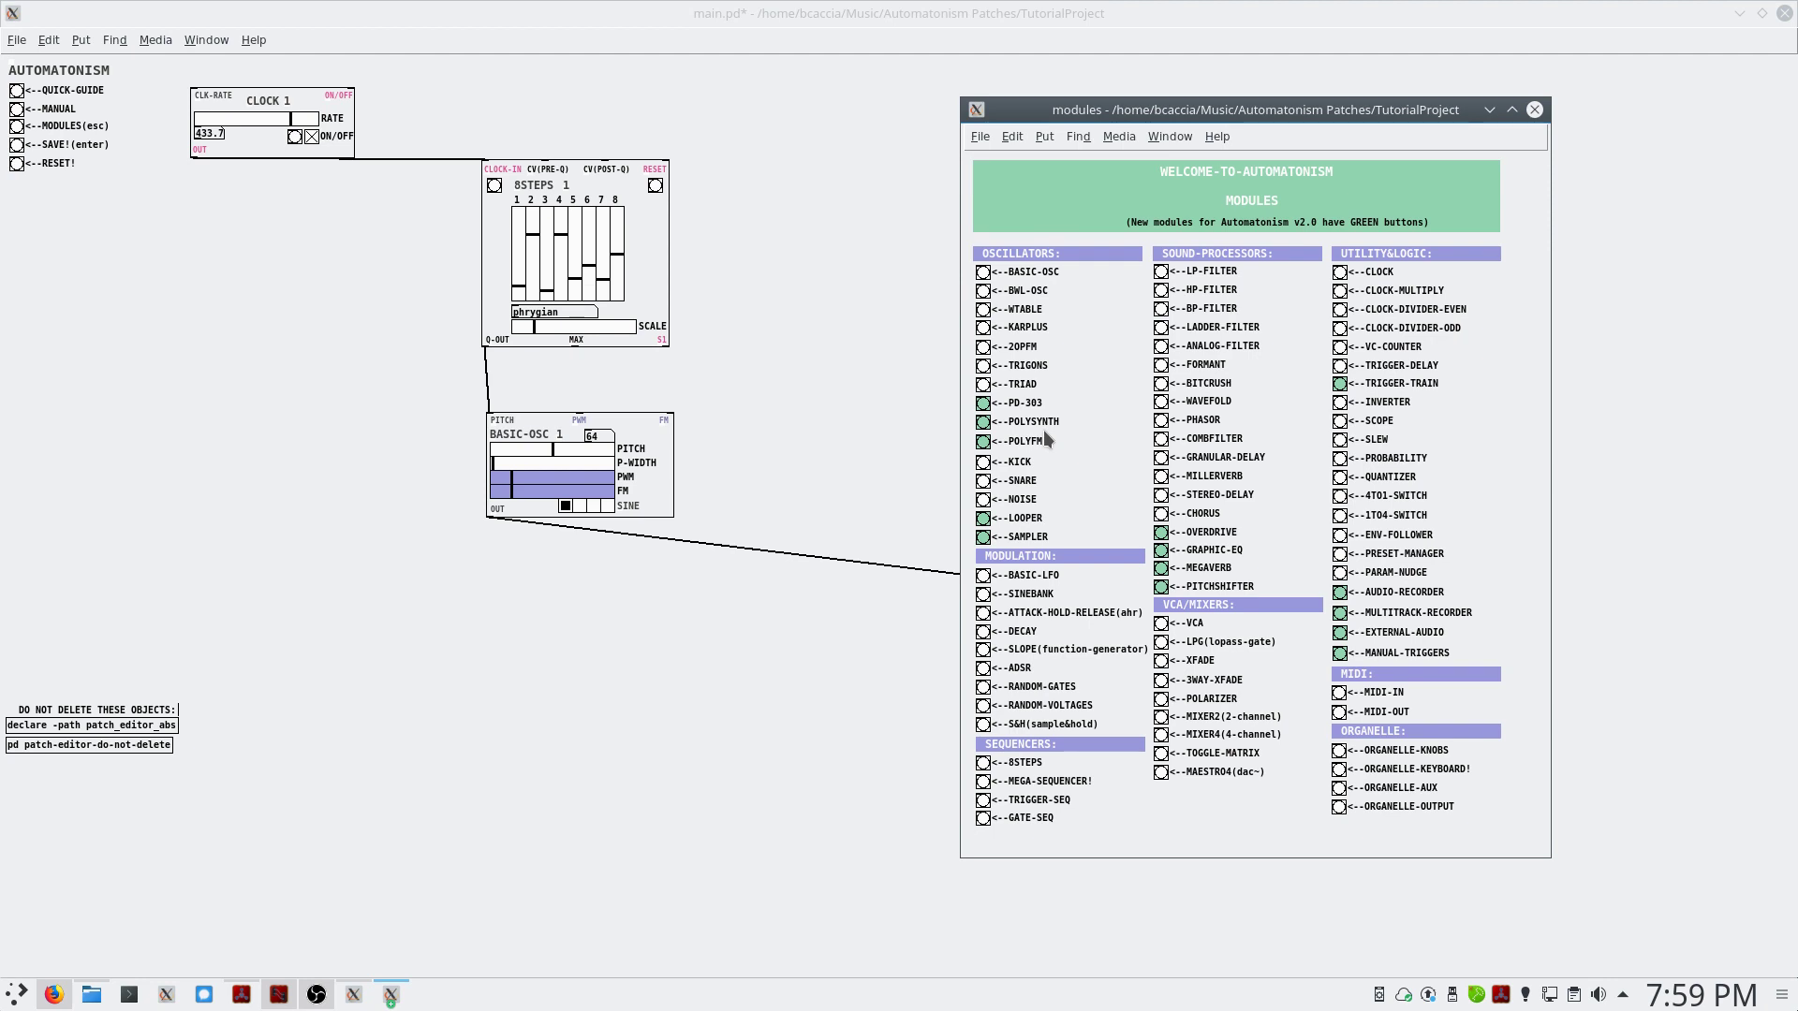
click(981, 668)
drag(257, 261, 915, 251)
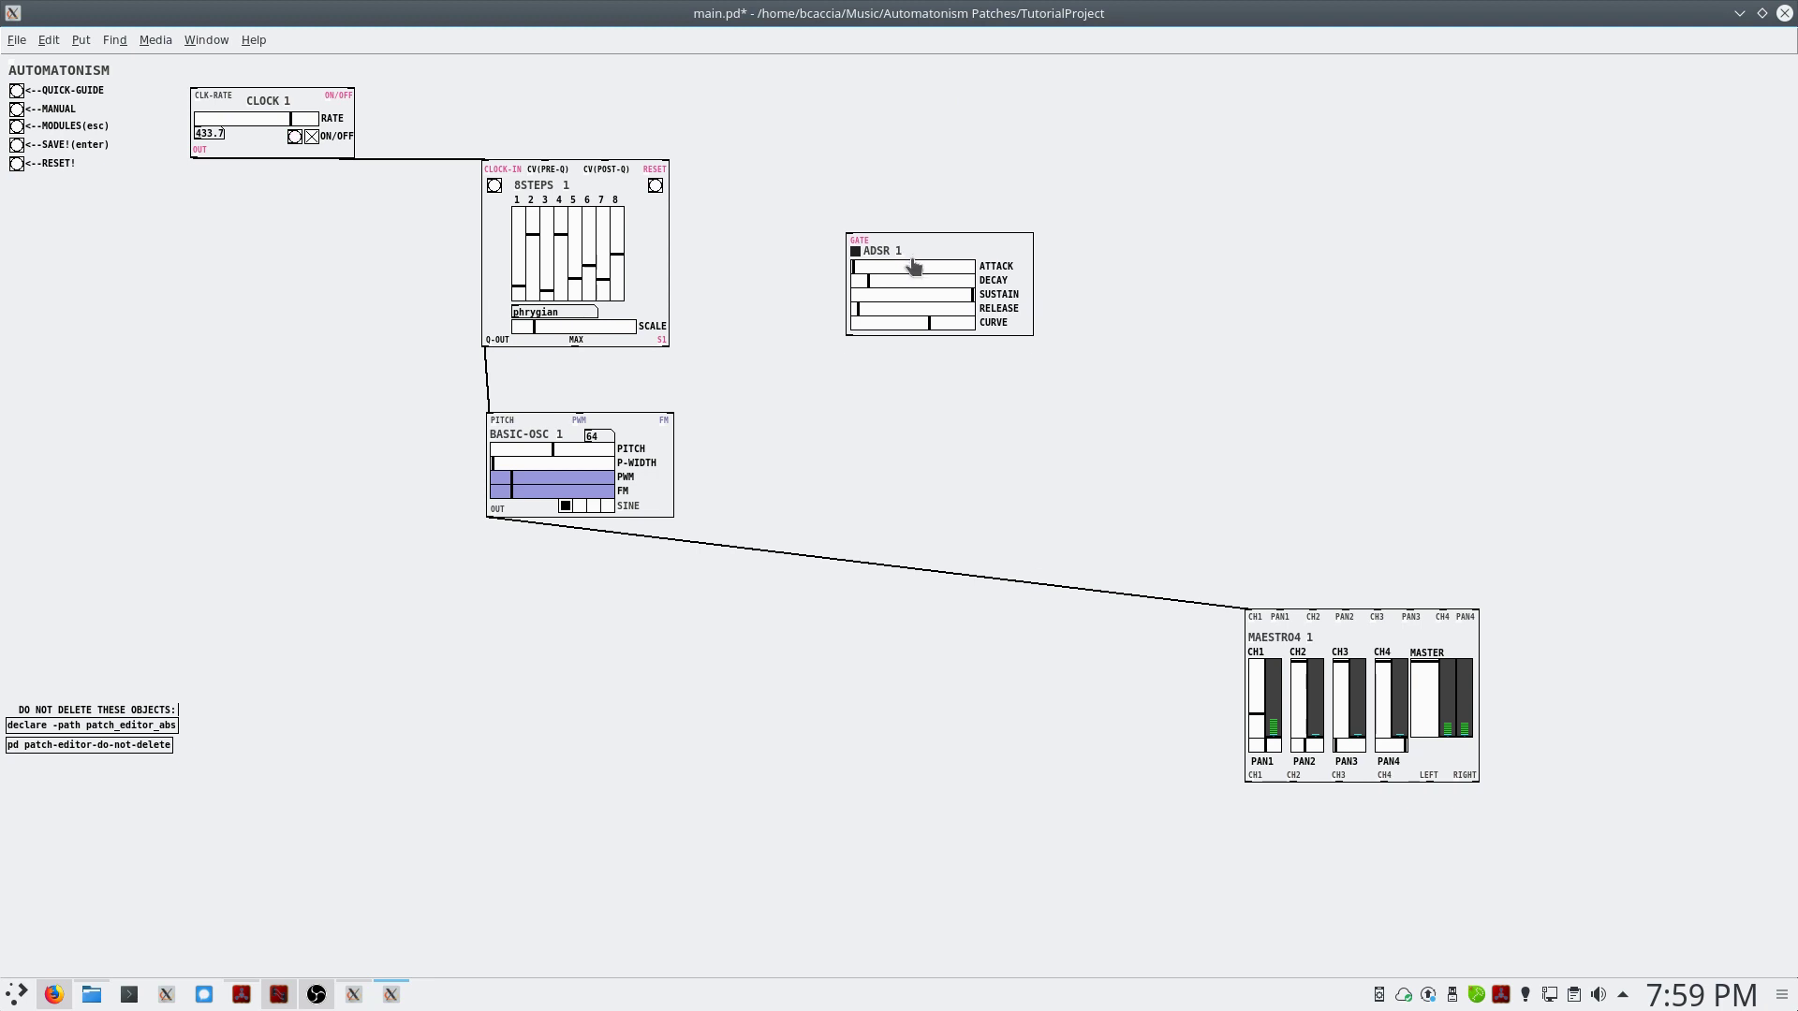
Add a VCA module below ADSR 1 and nudge both into final positions
key(Escape)
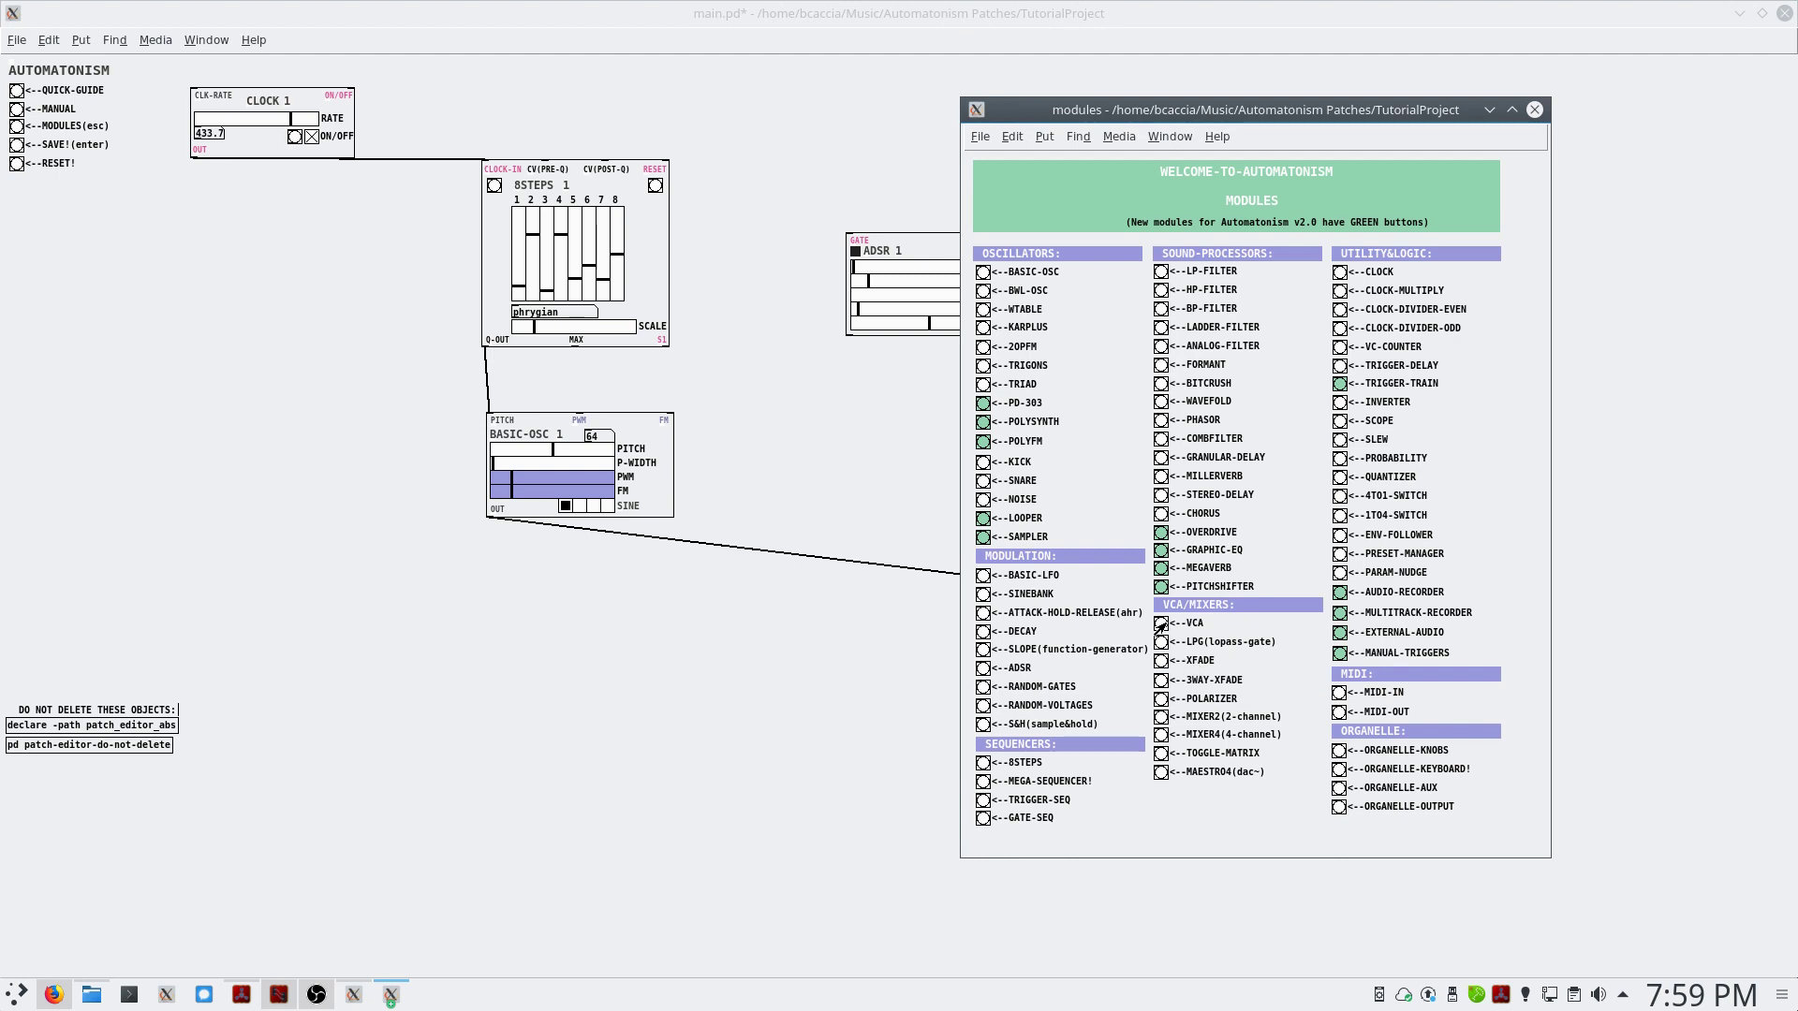
click(1153, 632)
drag(238, 257, 912, 470)
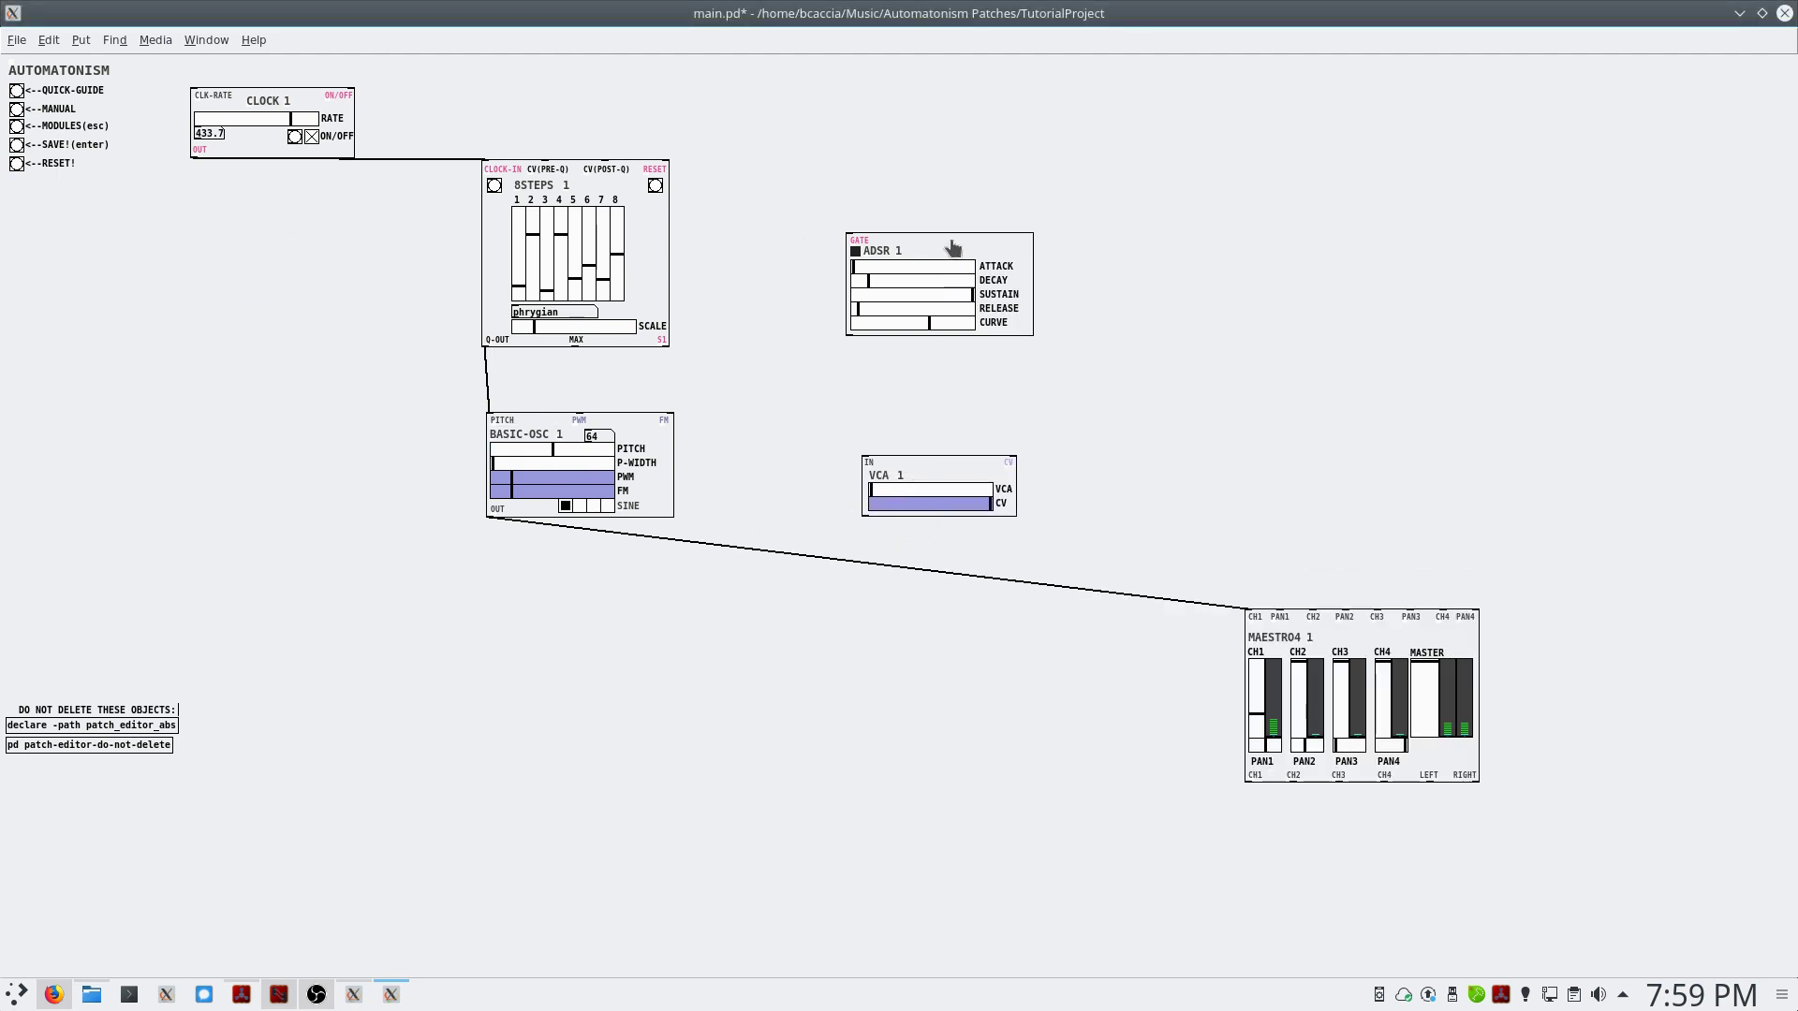
mouse_move(953, 245)
mouse_down()
mouse_move(970, 300)
mouse_move(952, 281)
mouse_up()
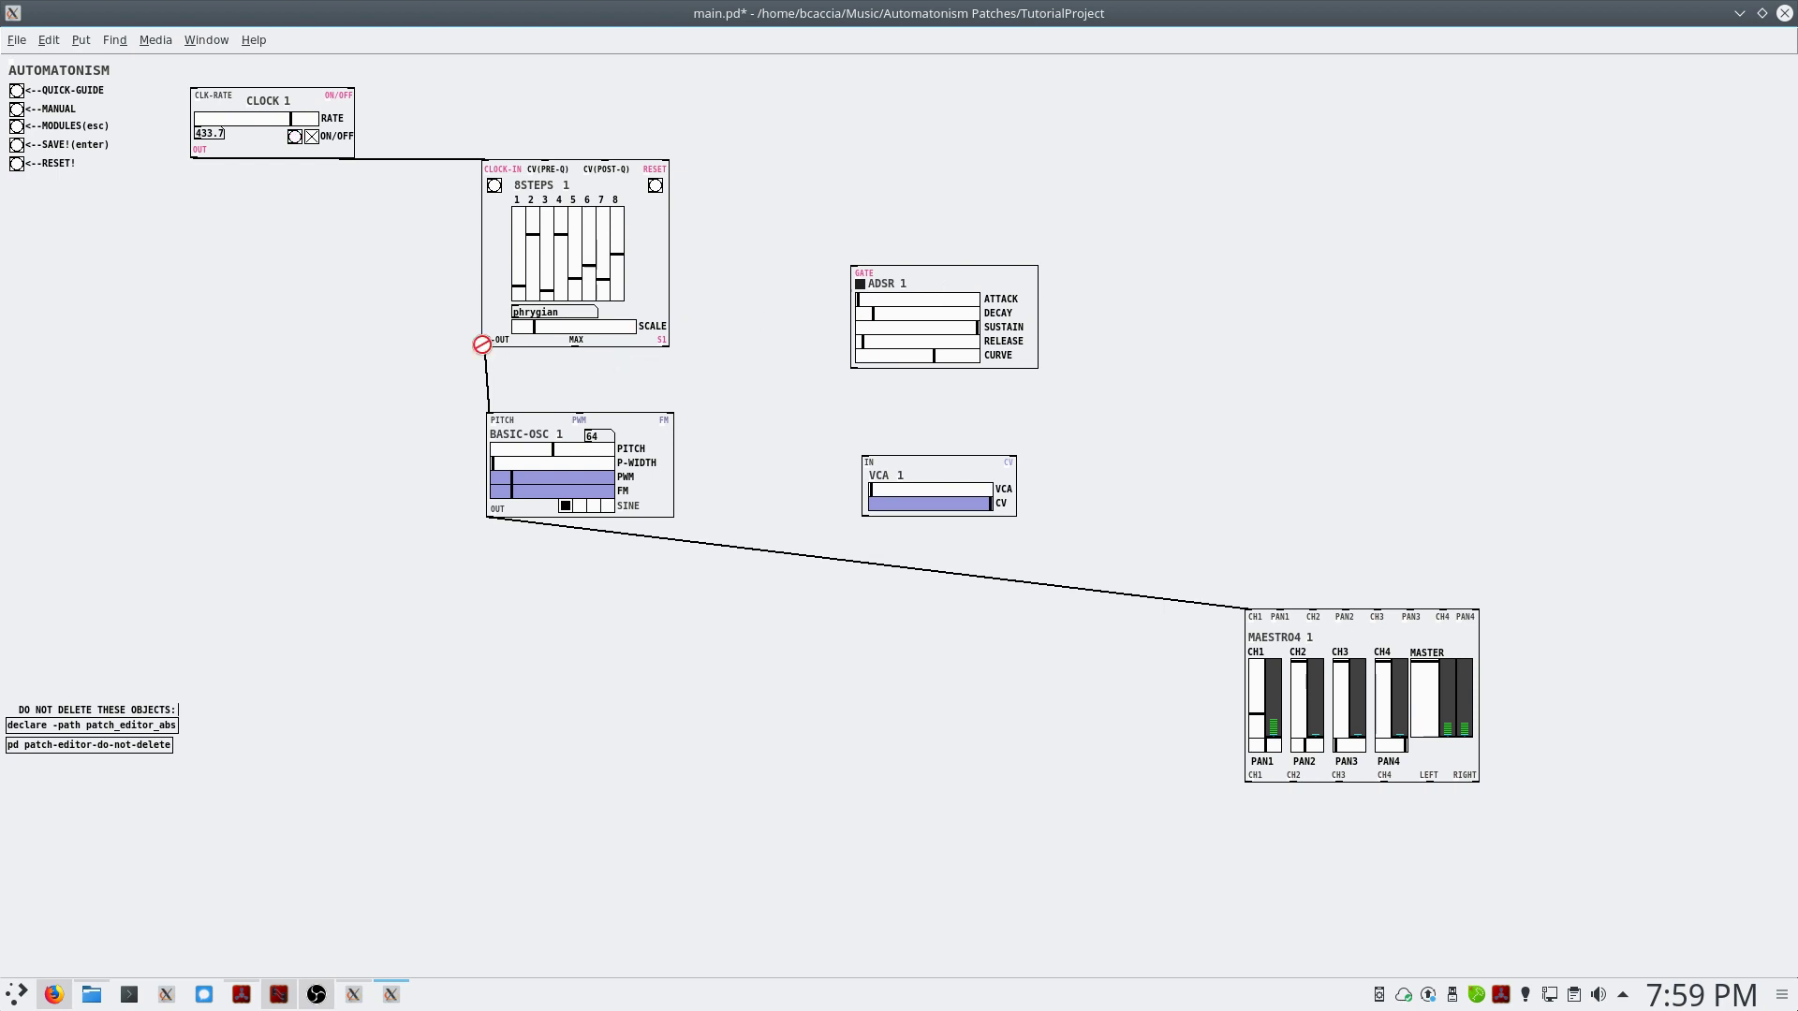
Cable 8STEPS Q-OUT into ADSR GATE and the ADSR output into the VCA CV input
drag(482, 345, 857, 265)
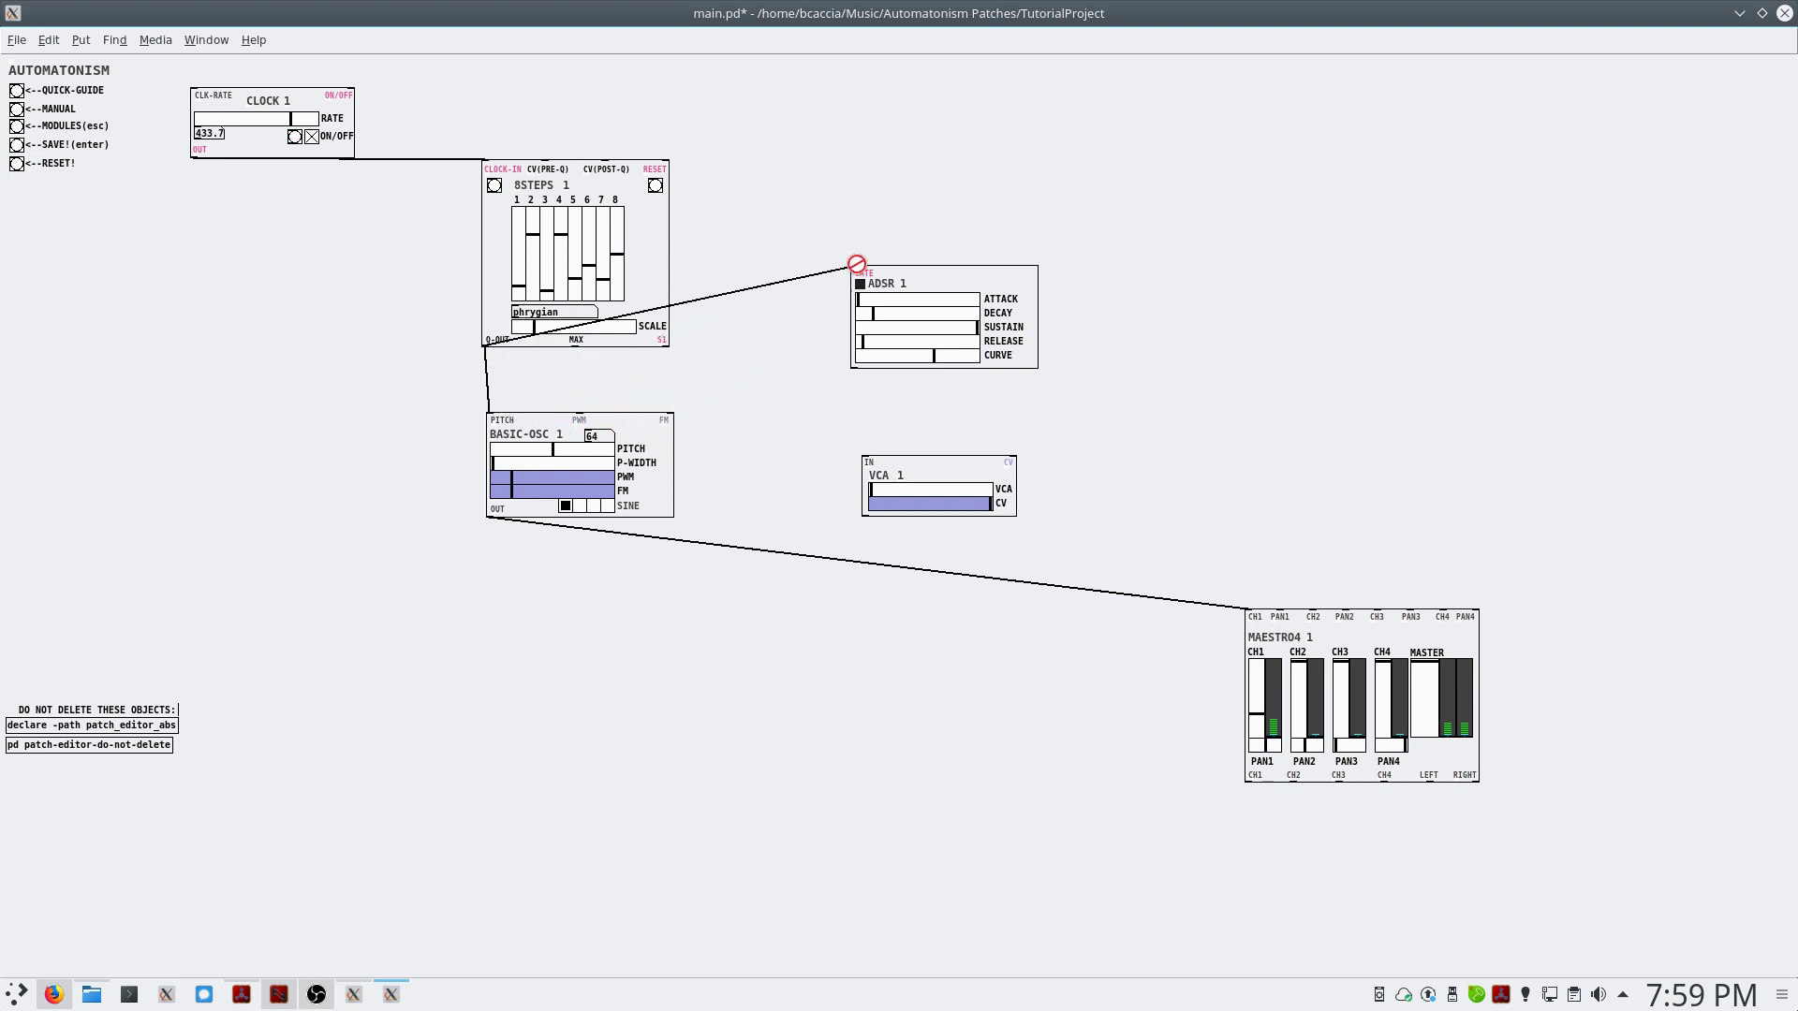
drag(856, 264, 856, 265)
drag(857, 366, 1010, 460)
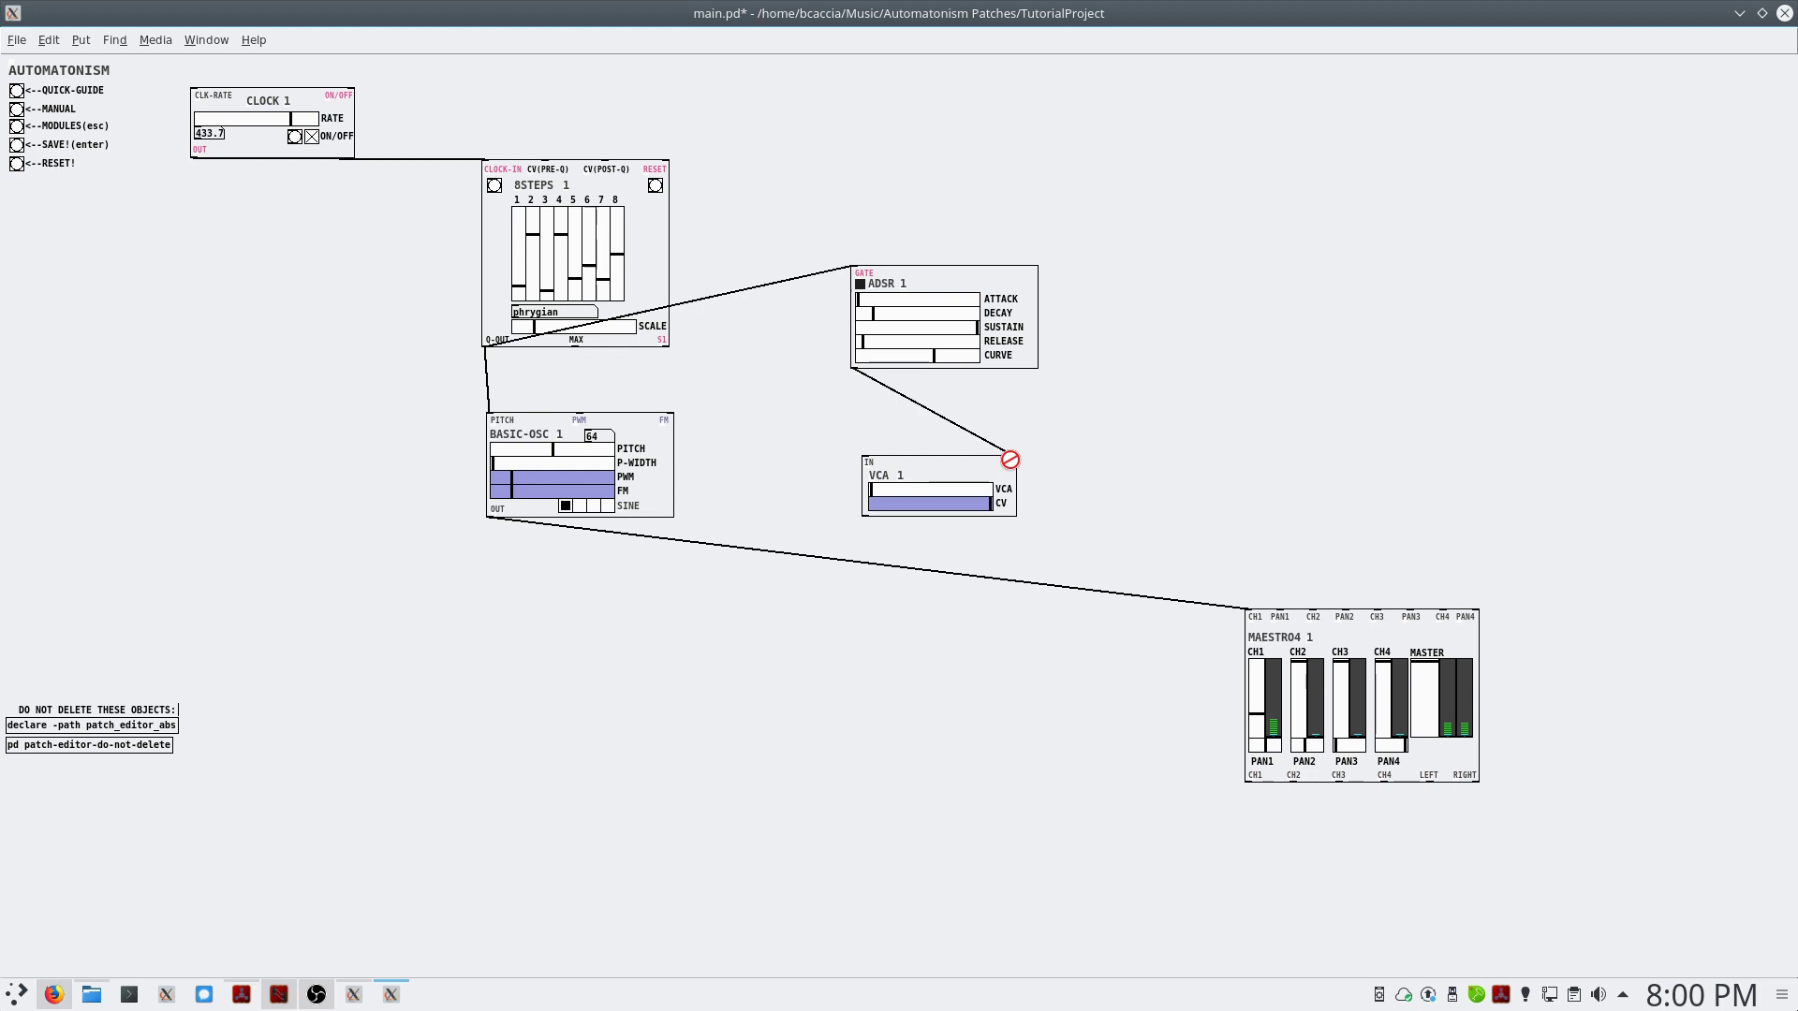
Replace the direct oscillator-to-mixer cord with BASIC-OSC → VCA 1 → MAESTRO4 channel 1
click(947, 574)
key(Delete)
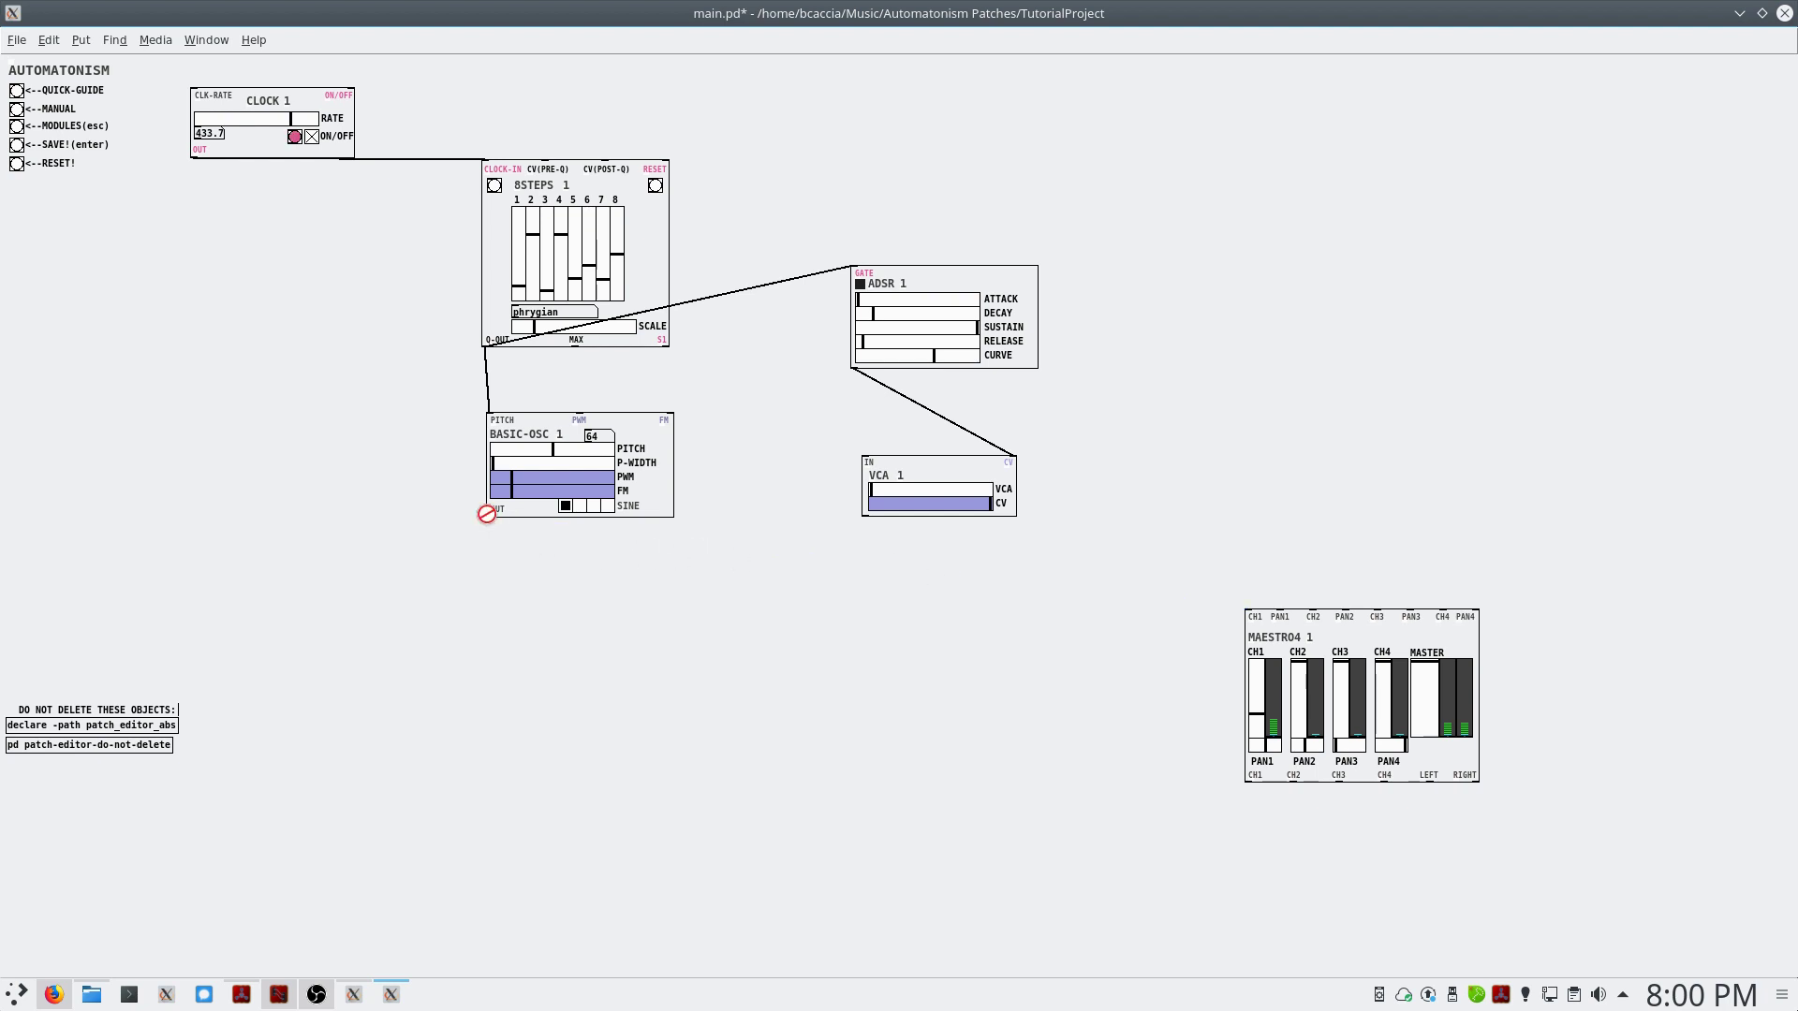
drag(487, 514, 870, 455)
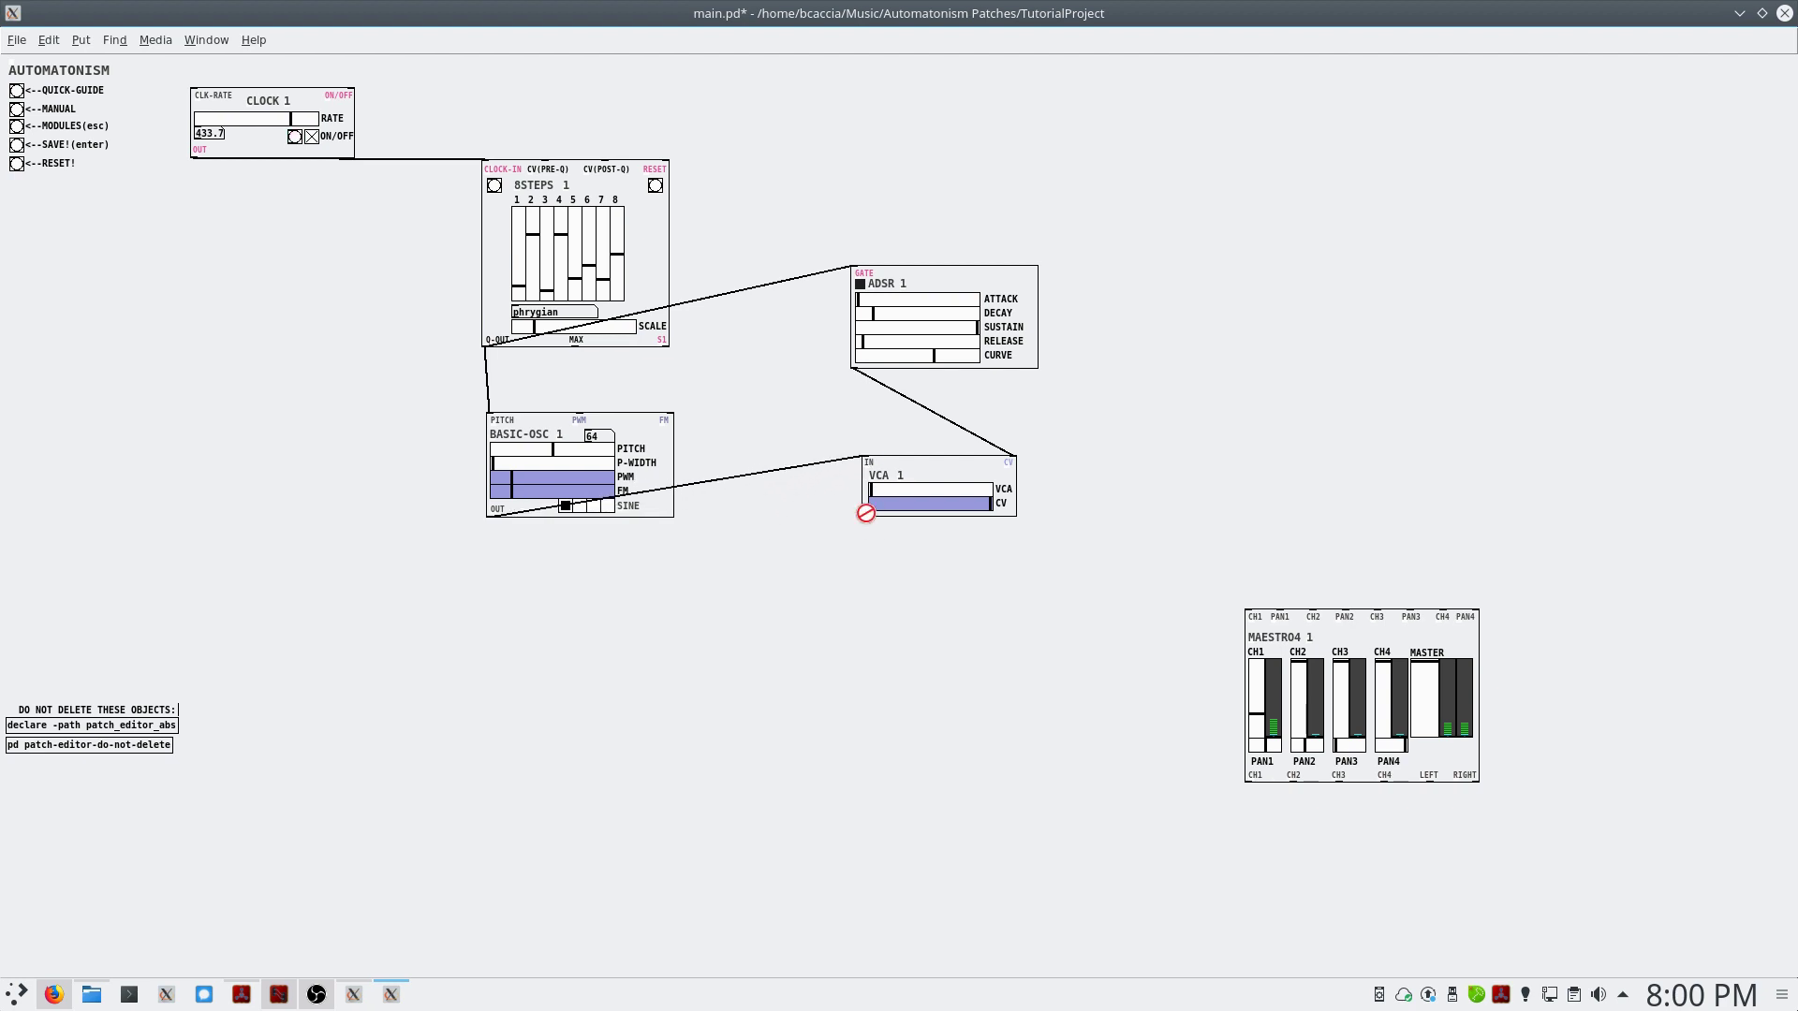
drag(866, 513, 1250, 611)
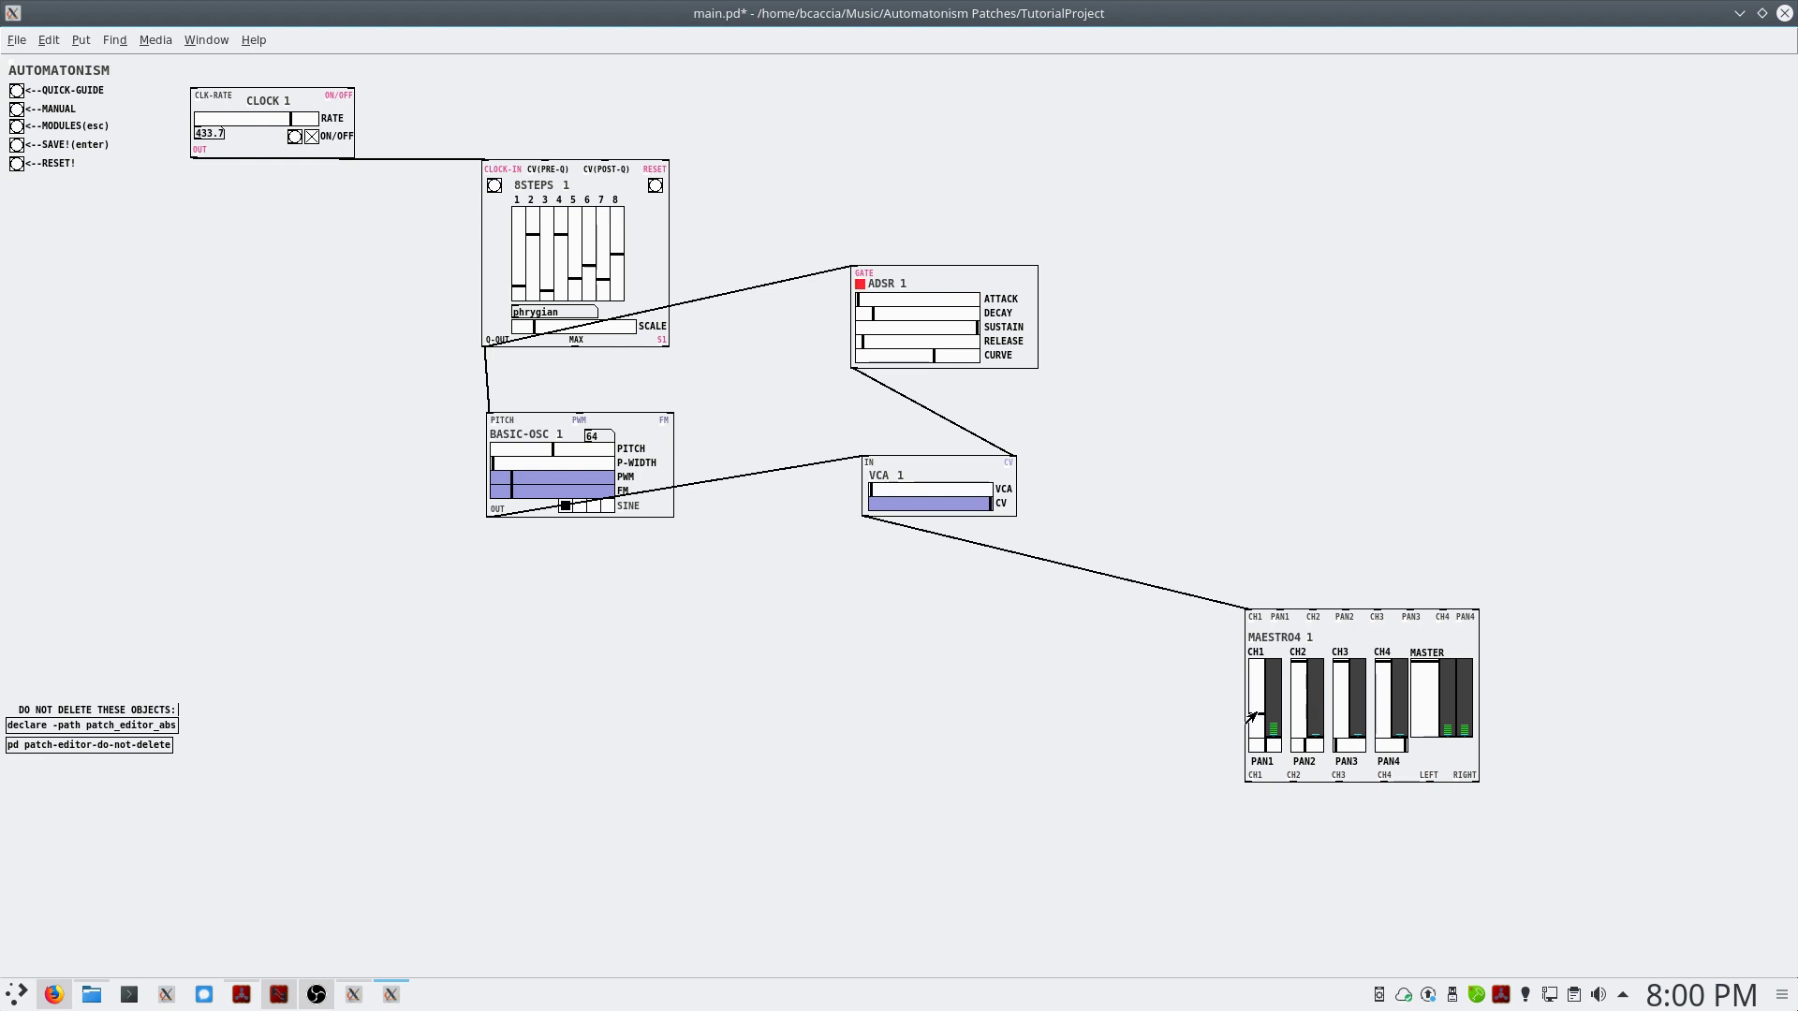
Raise the MAESTRO4 channel 1 level slightly, declining to save main.pd
drag(1258, 719, 1260, 709)
key(ctrl+w)
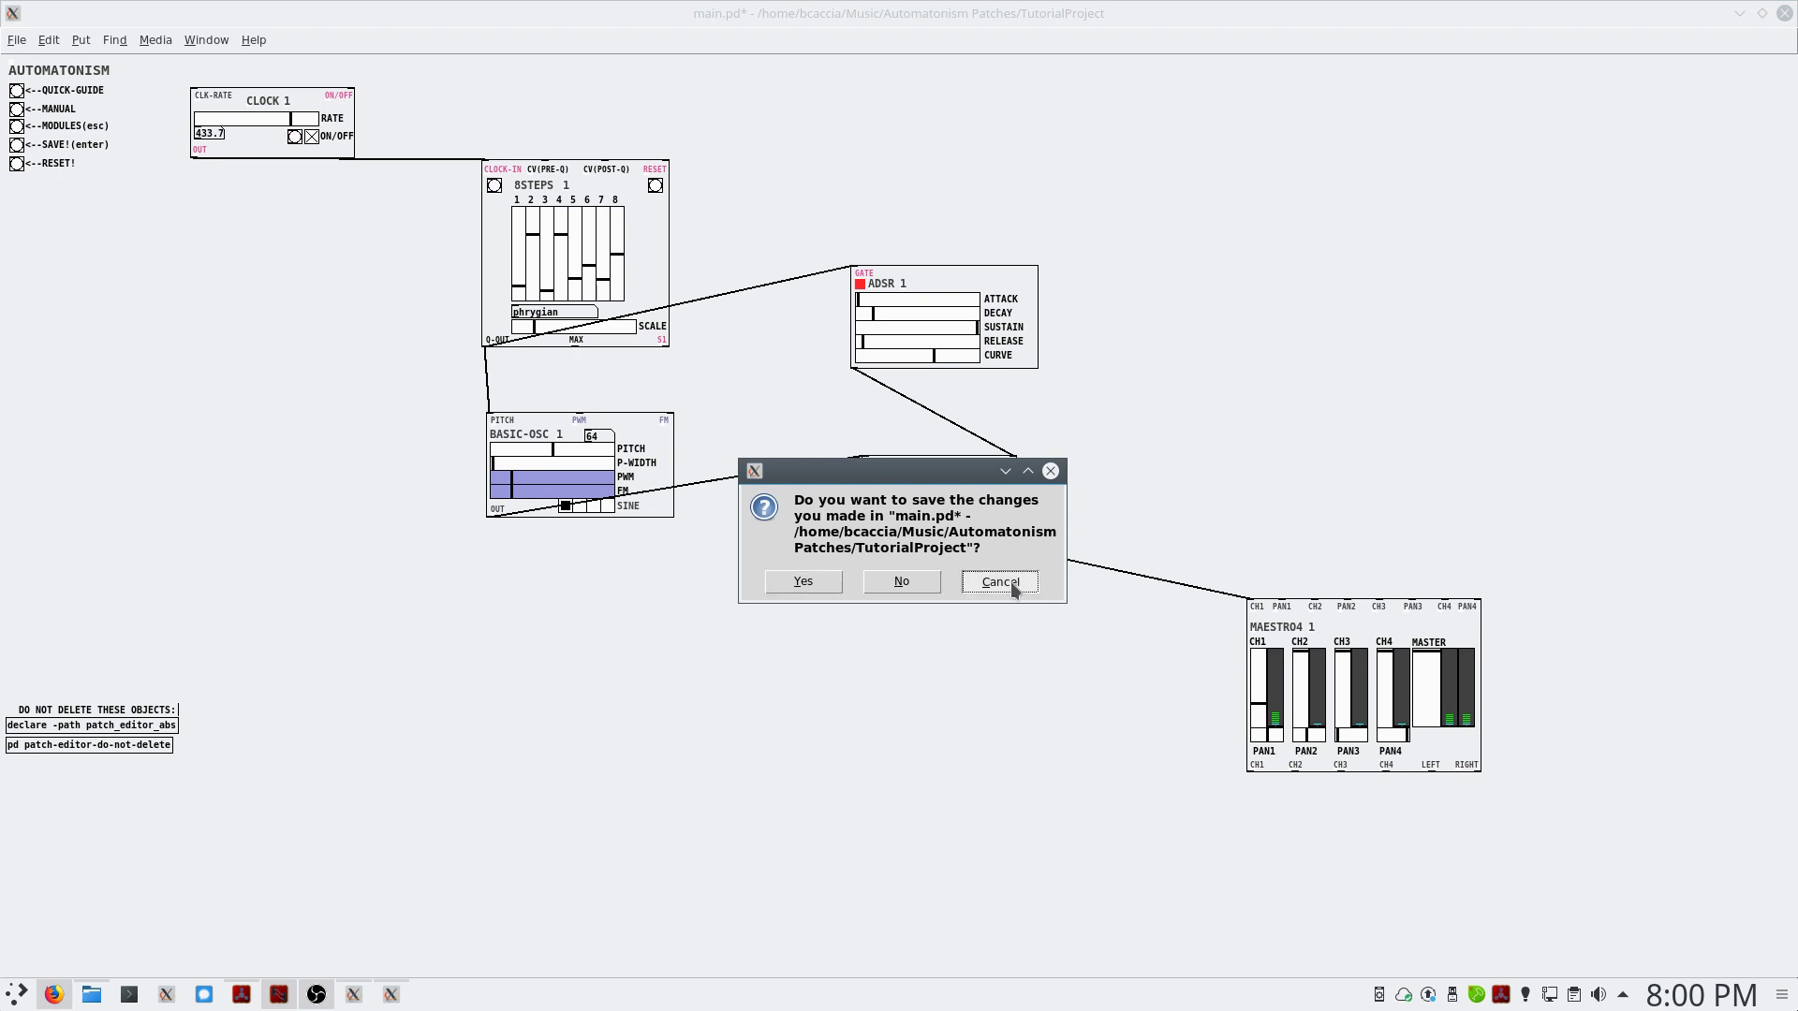
click(1013, 585)
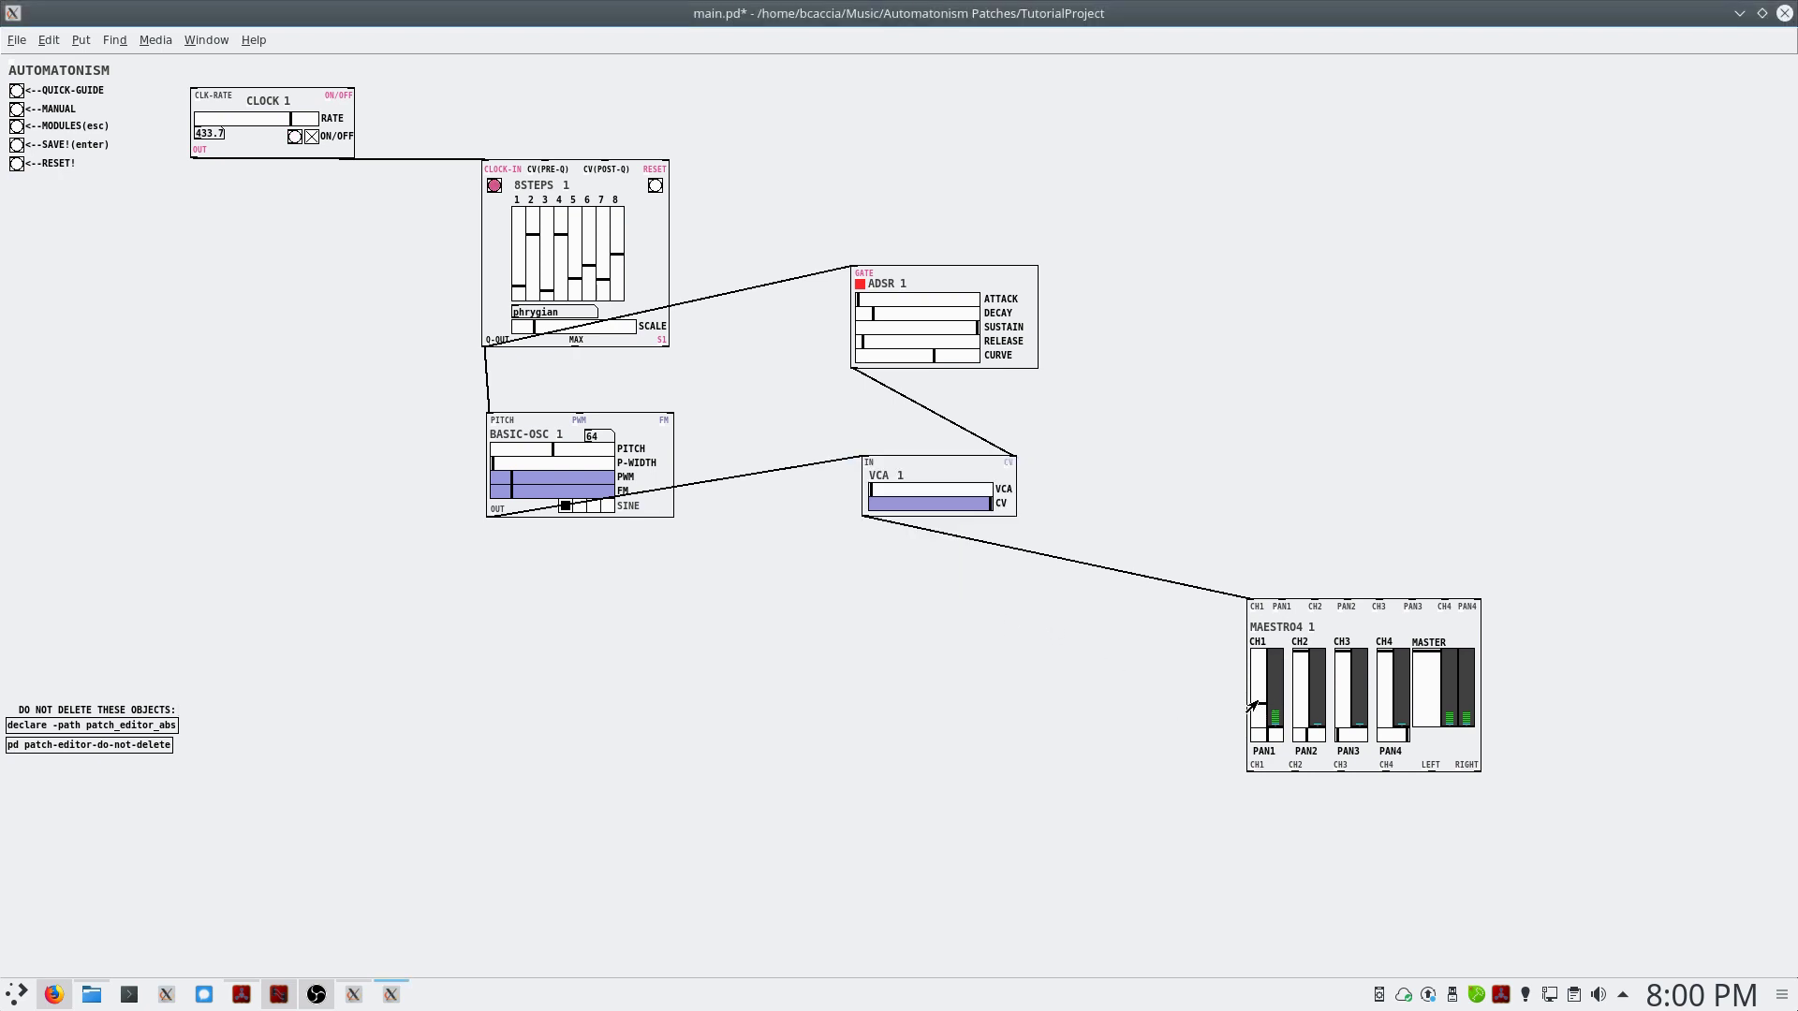
drag(1255, 704, 1257, 697)
Set ADSR sustain to minimum, lengthen the attack, and fine-tune the CH1 fader
drag(970, 329, 846, 334)
drag(1263, 688, 1263, 676)
drag(1256, 683, 1253, 692)
drag(858, 301, 917, 307)
key(Escape)
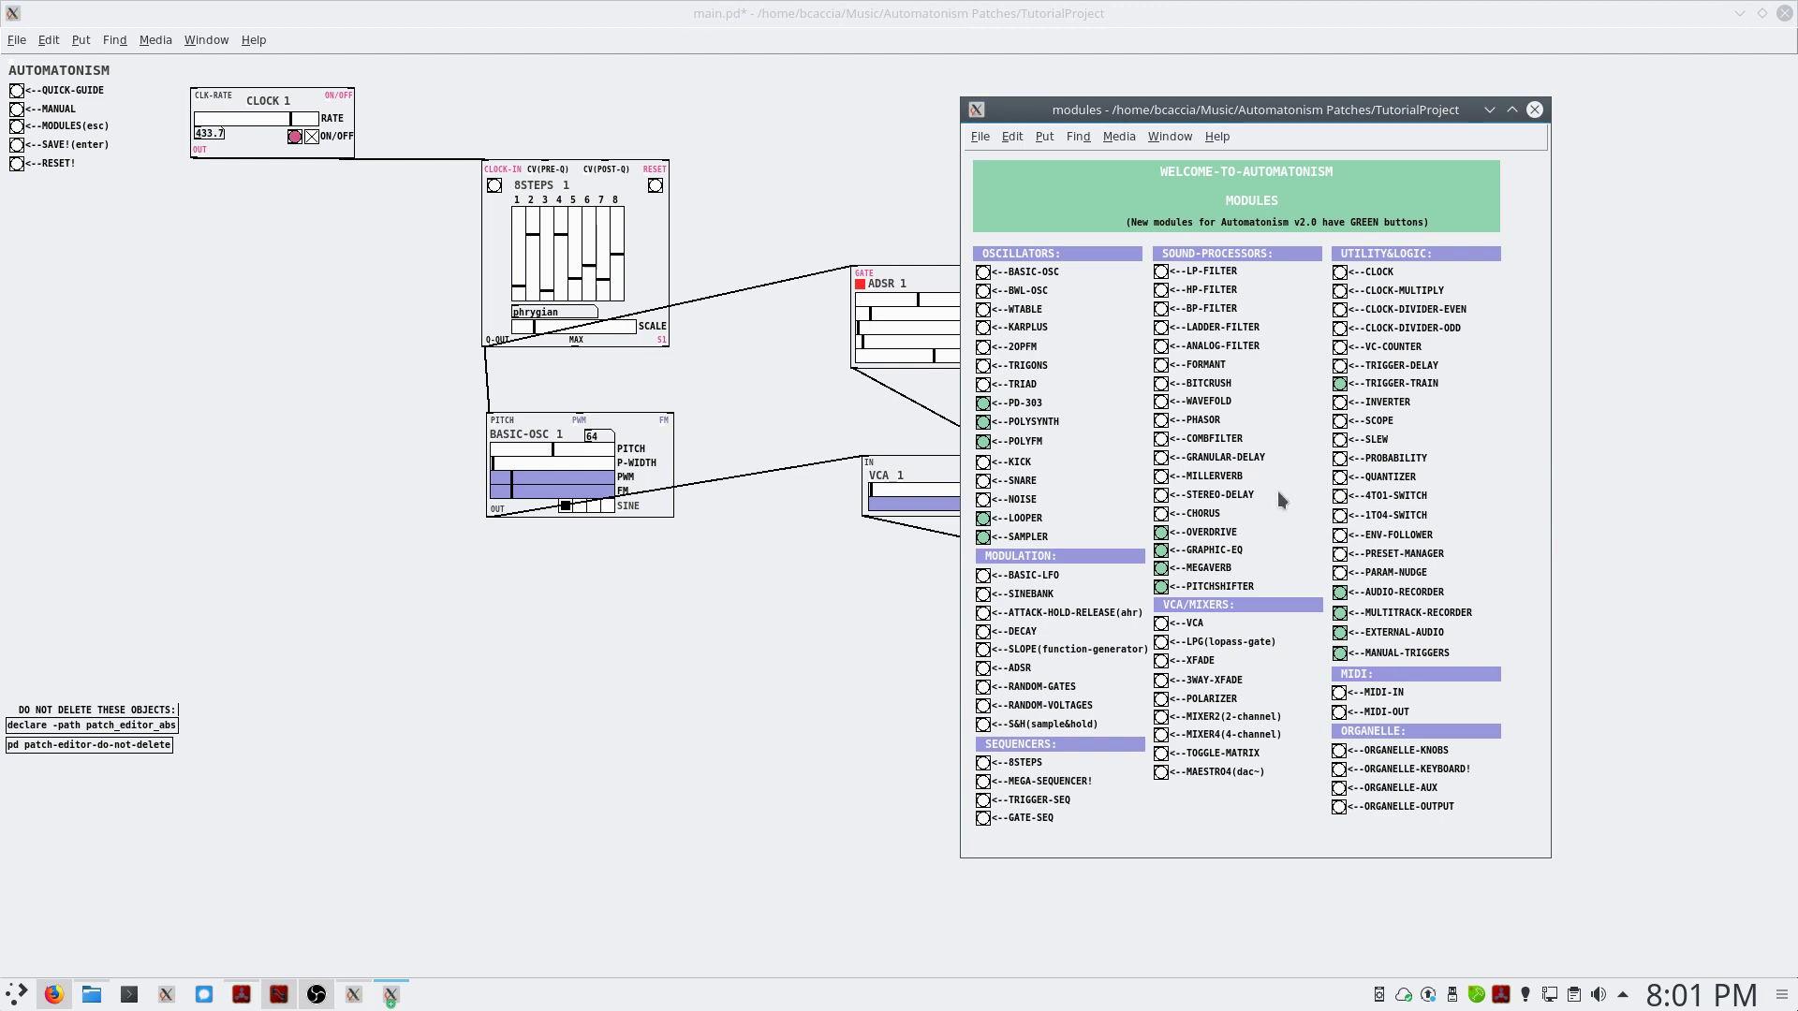
Place a MILLERVERB 1 module right of ADSR 1 and lower the MAESTRO4 channel 2 fader
click(1161, 475)
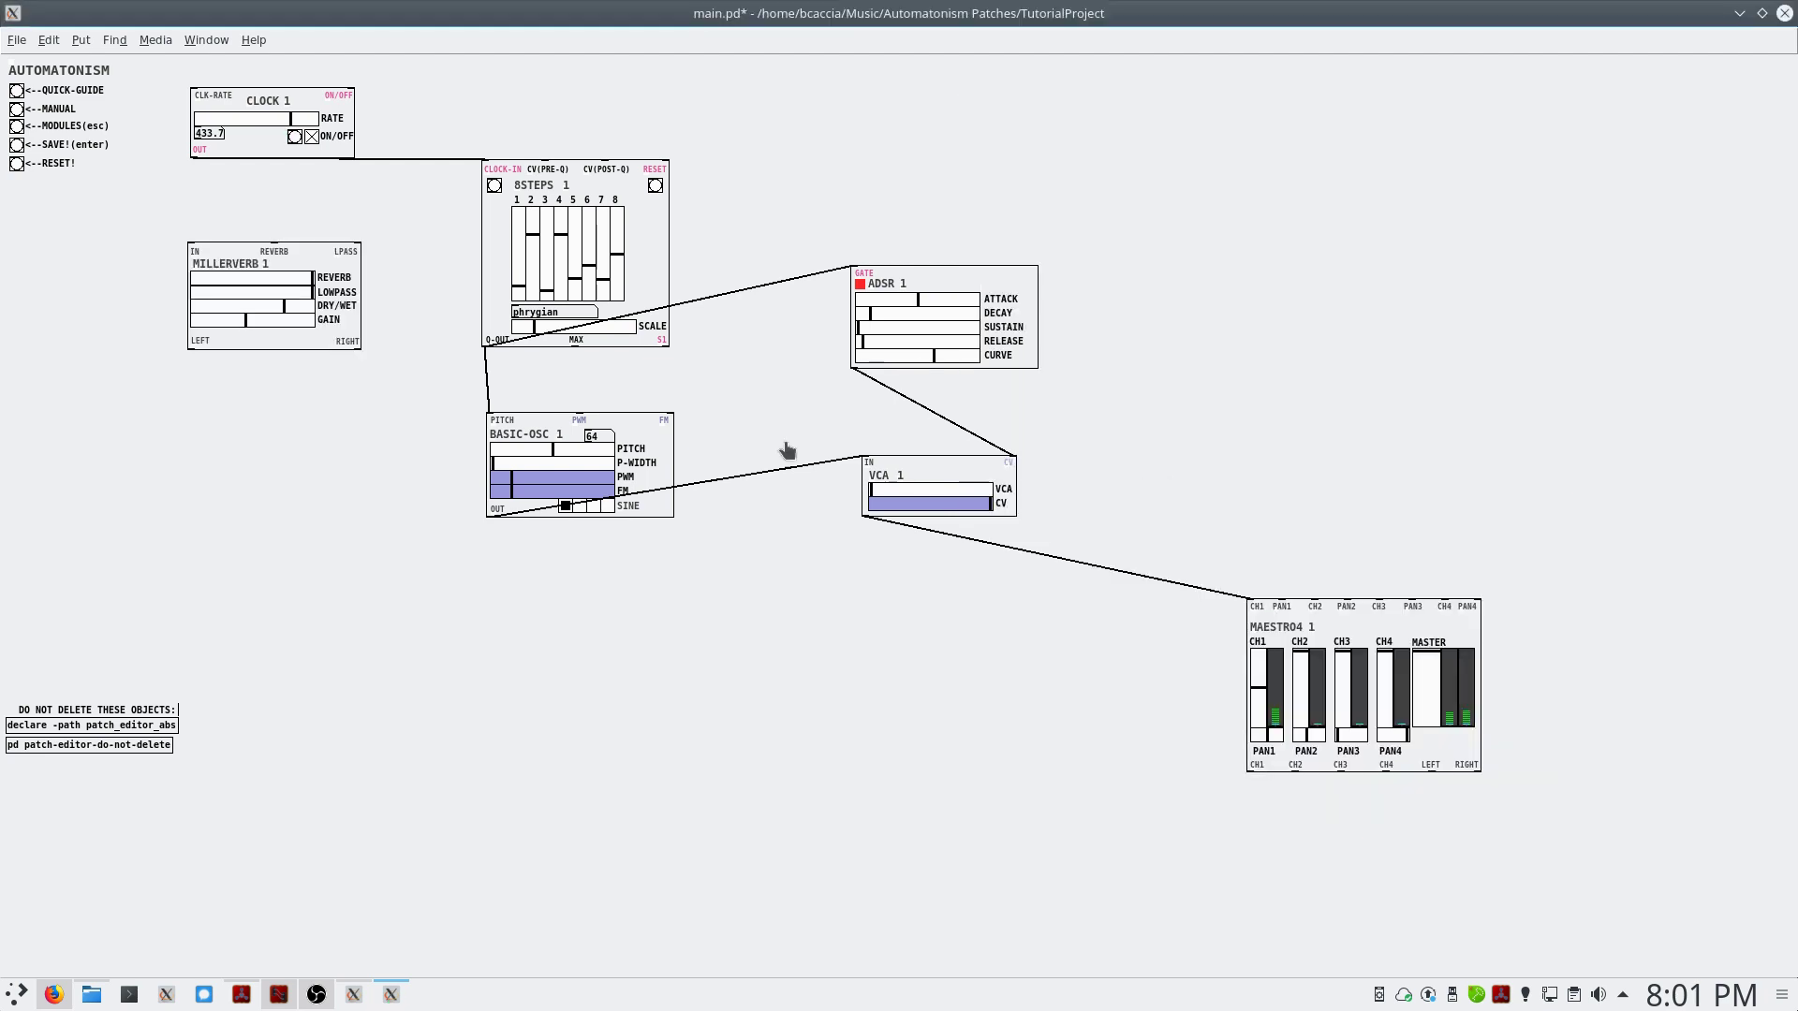
drag(249, 253, 1170, 381)
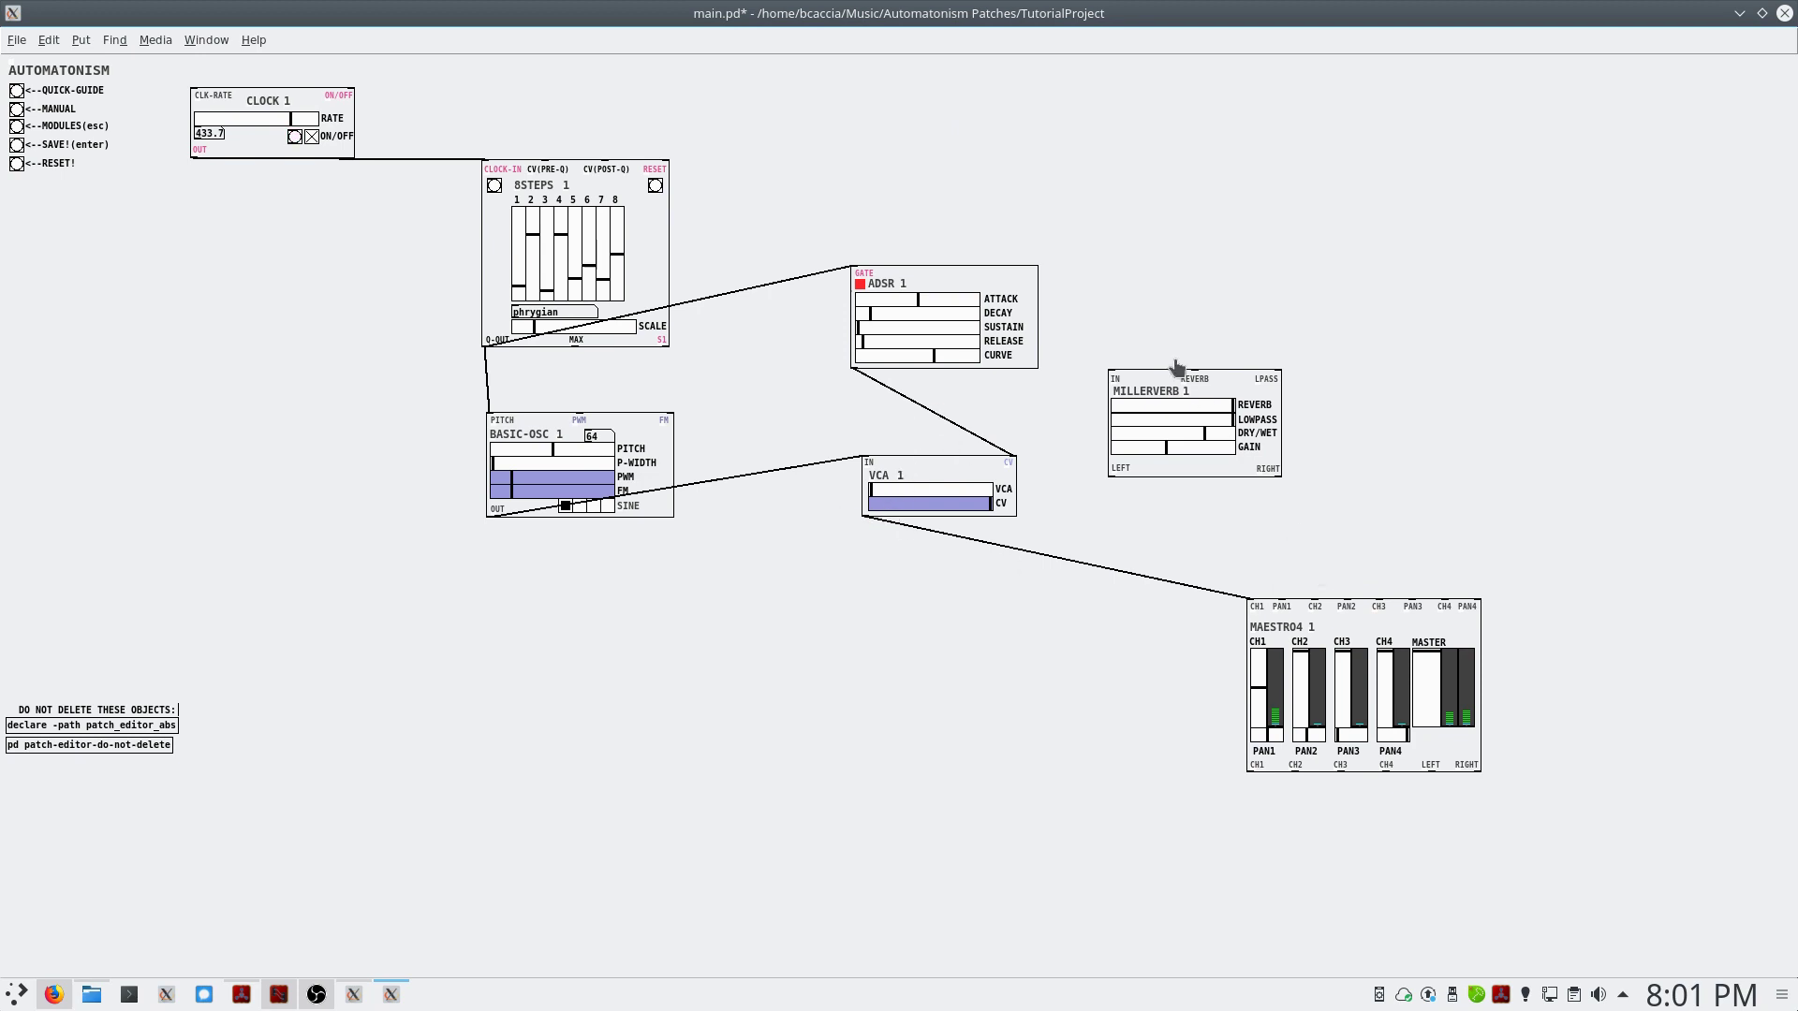
drag(1157, 388, 1239, 388)
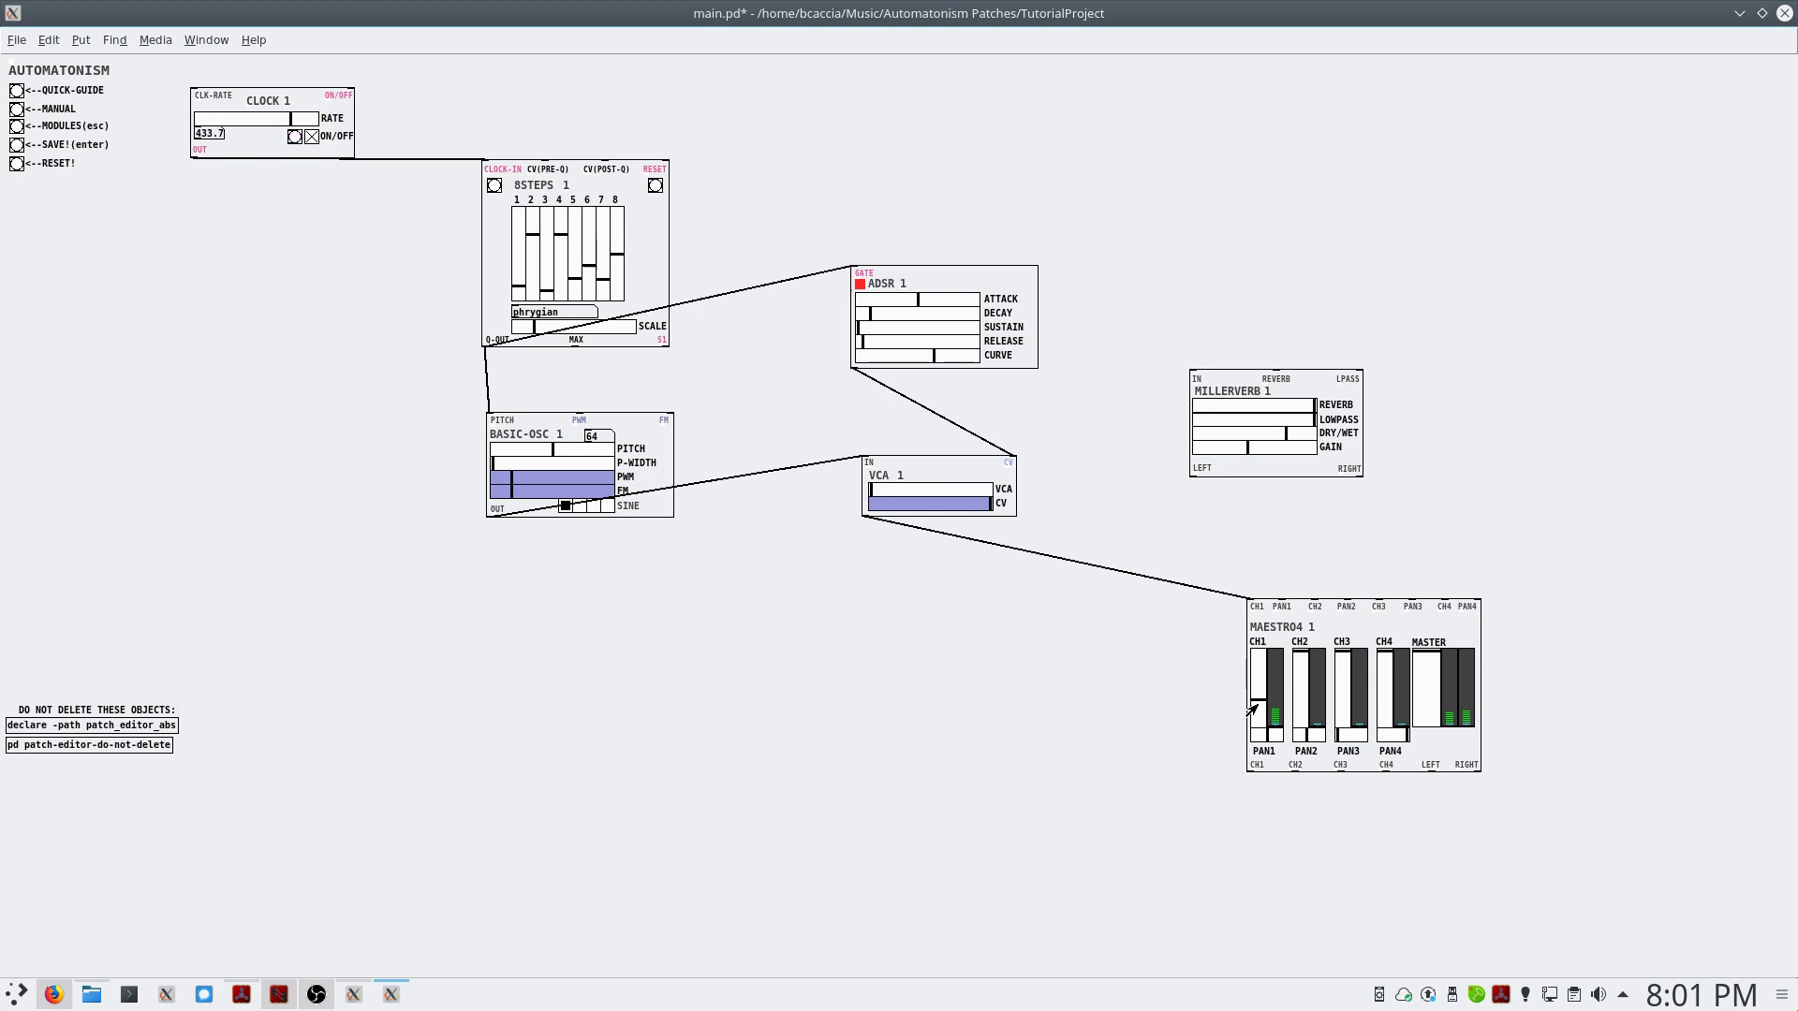
drag(1298, 670, 1341, 699)
mouse_move(864, 515)
mouse_down()
mouse_move(996, 552)
mouse_move(1168, 365)
mouse_move(1189, 367)
mouse_up()
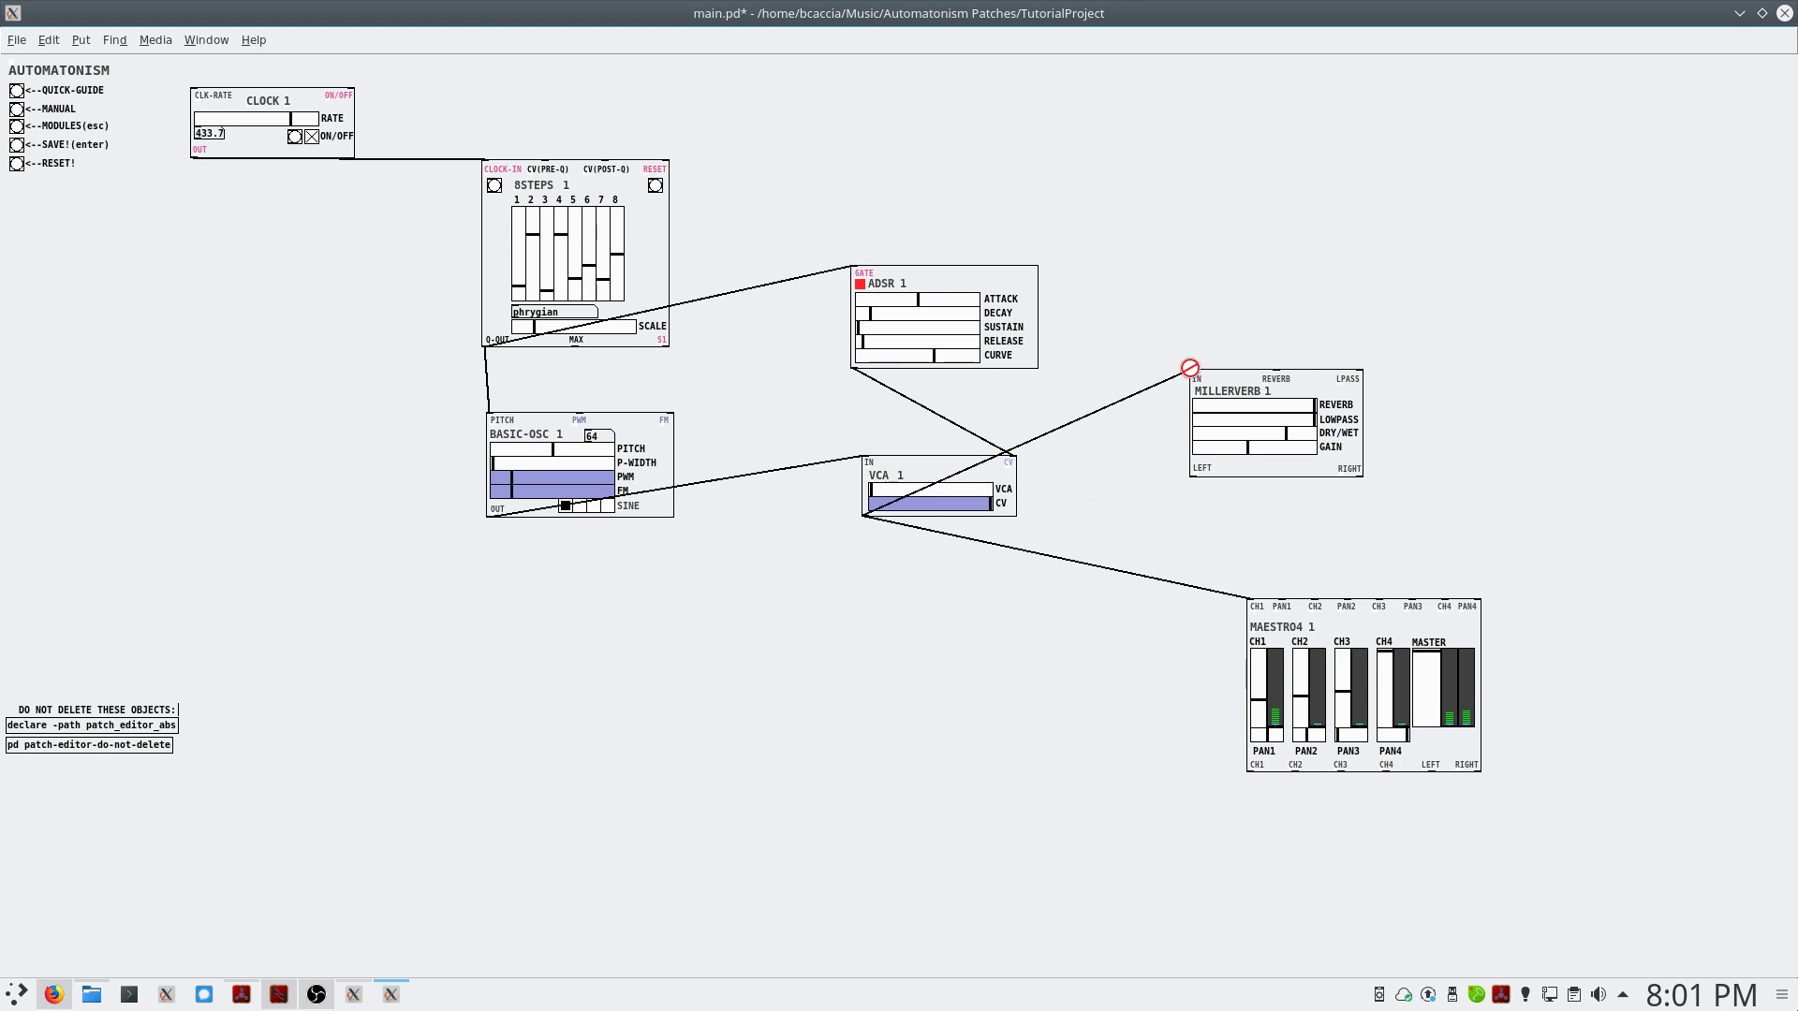
Cord VCA 1 into MILLERVERB IN, LEFT/RIGHT into MAESTRO4 CH2/CH3, and raise the CH1/CH2 faders
drag(1190, 368, 1189, 370)
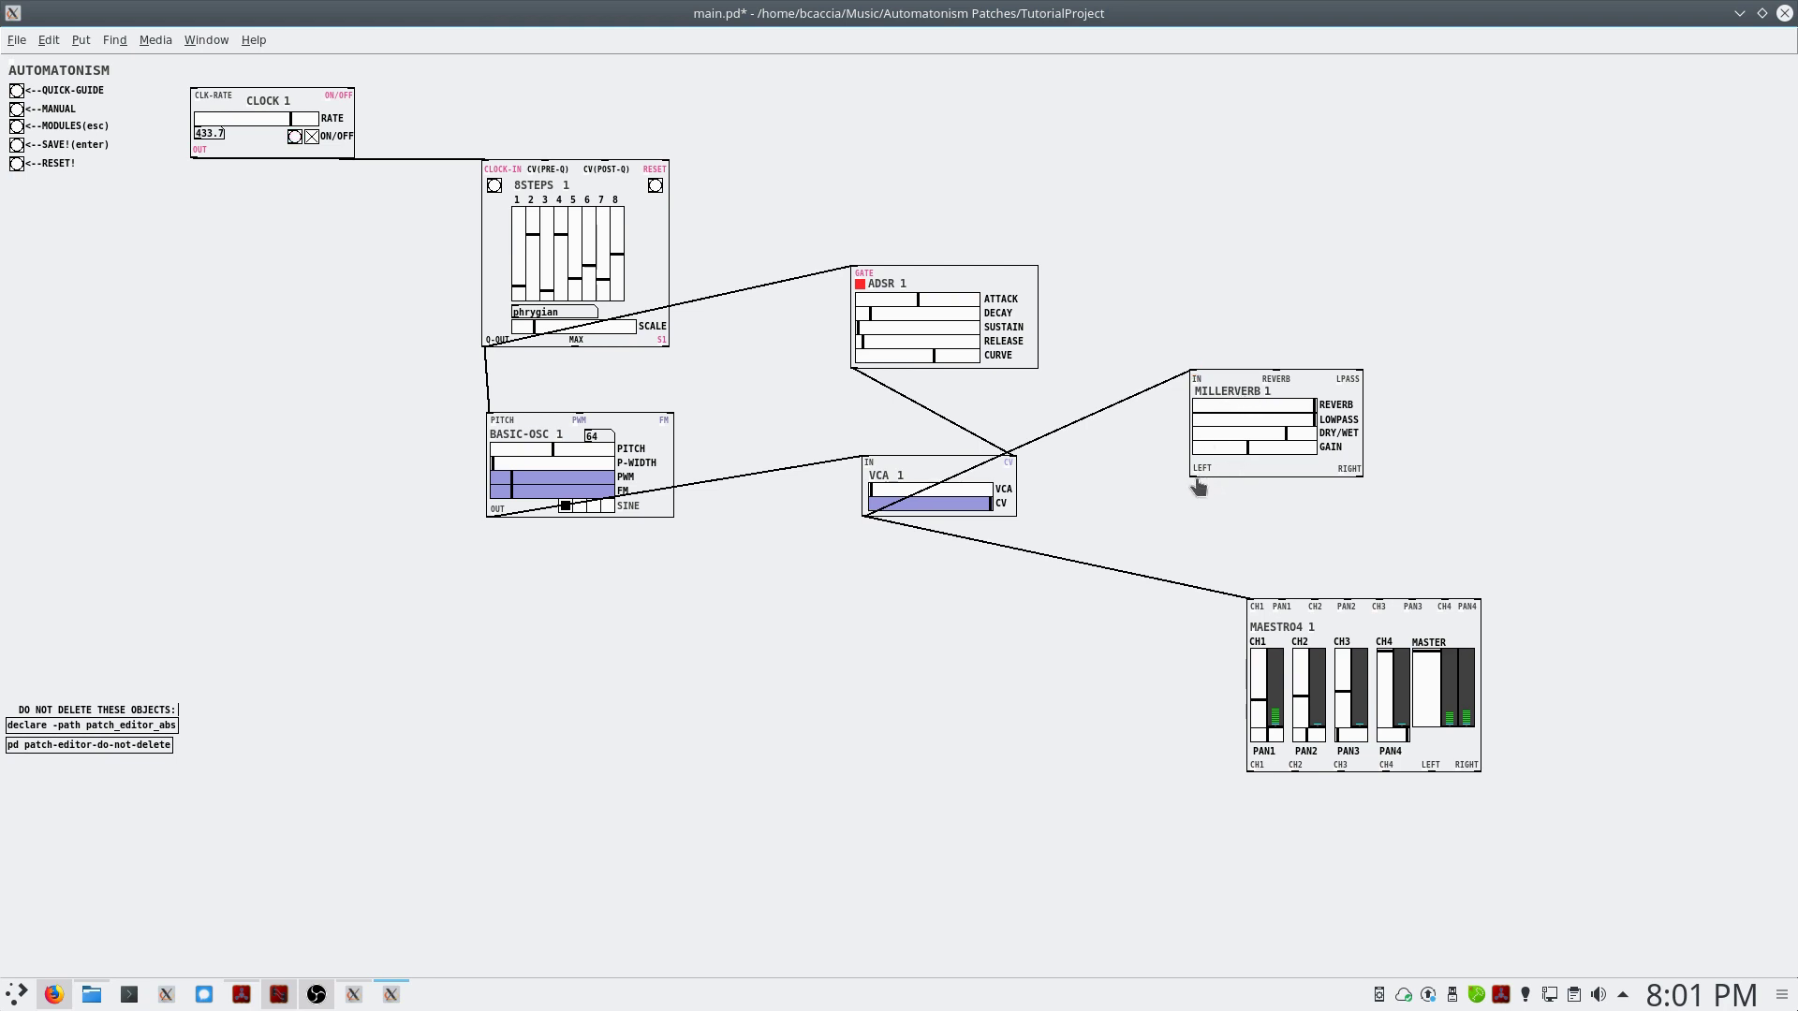
drag(1193, 475, 1316, 602)
drag(1361, 473, 1378, 603)
drag(1258, 712, 1302, 699)
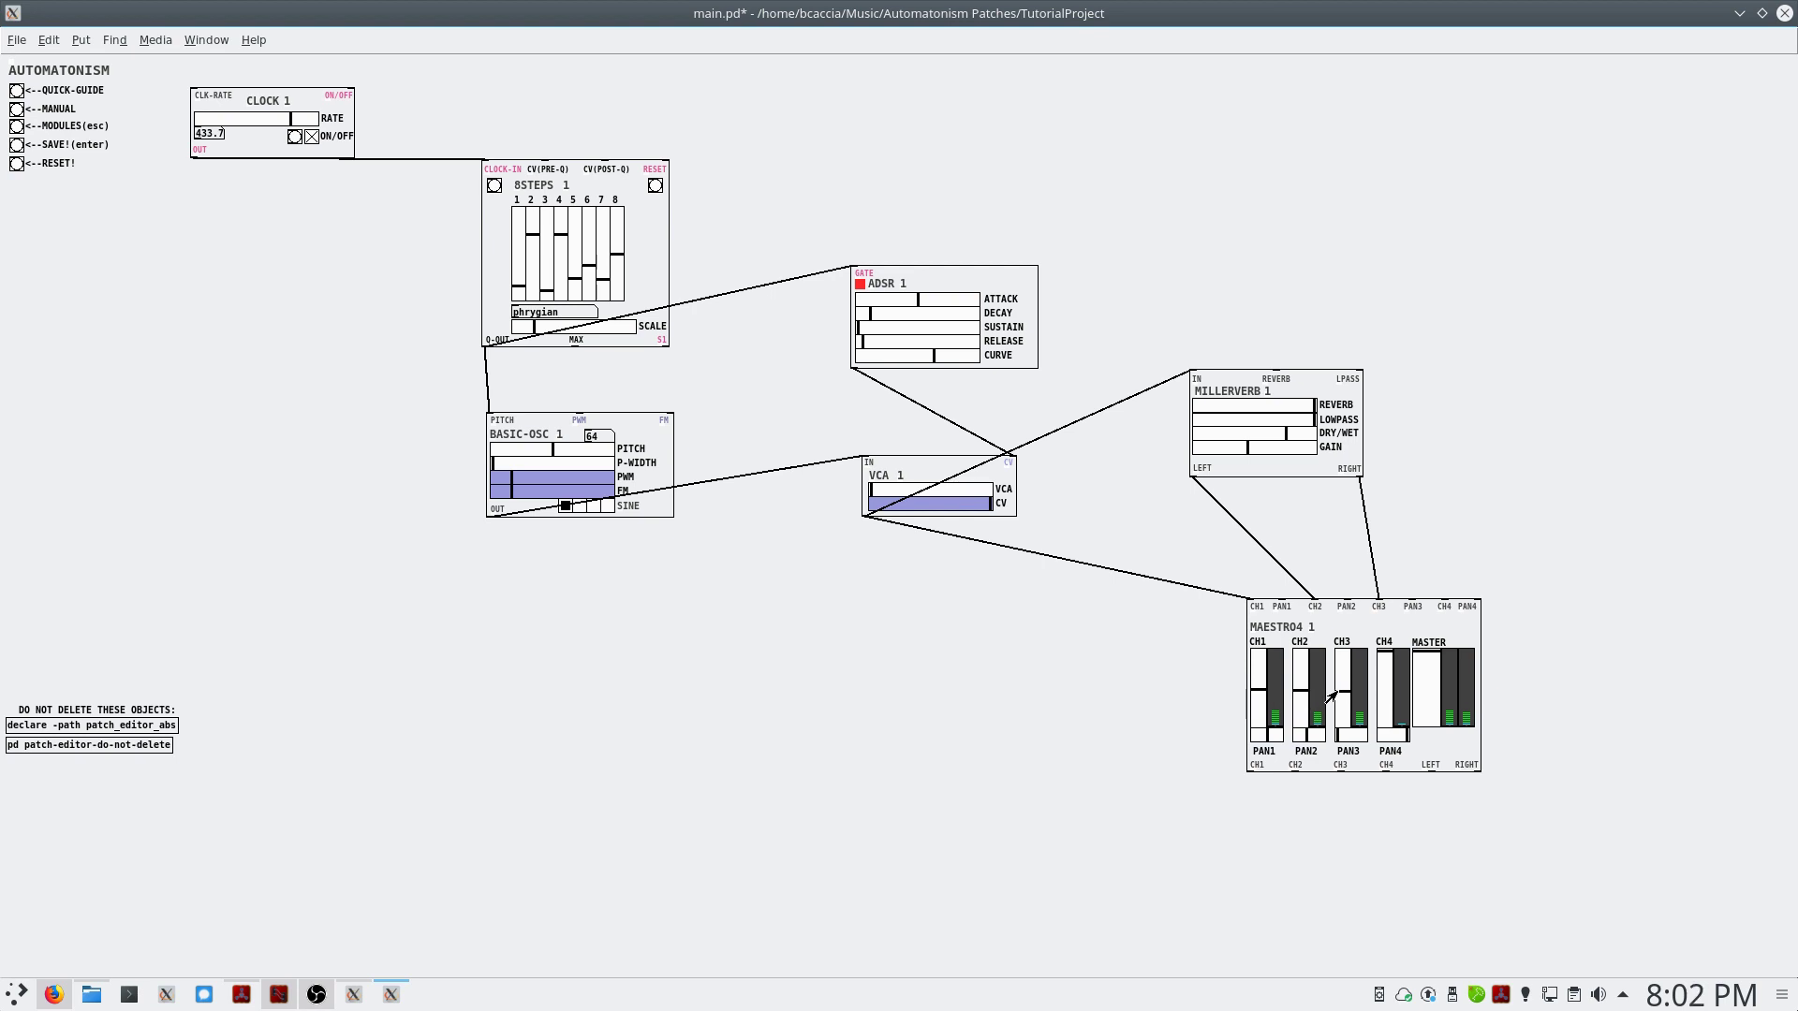
drag(1303, 699, 1302, 696)
Trigger the SAVE! bang to save the Automatonism patch
key(Return)
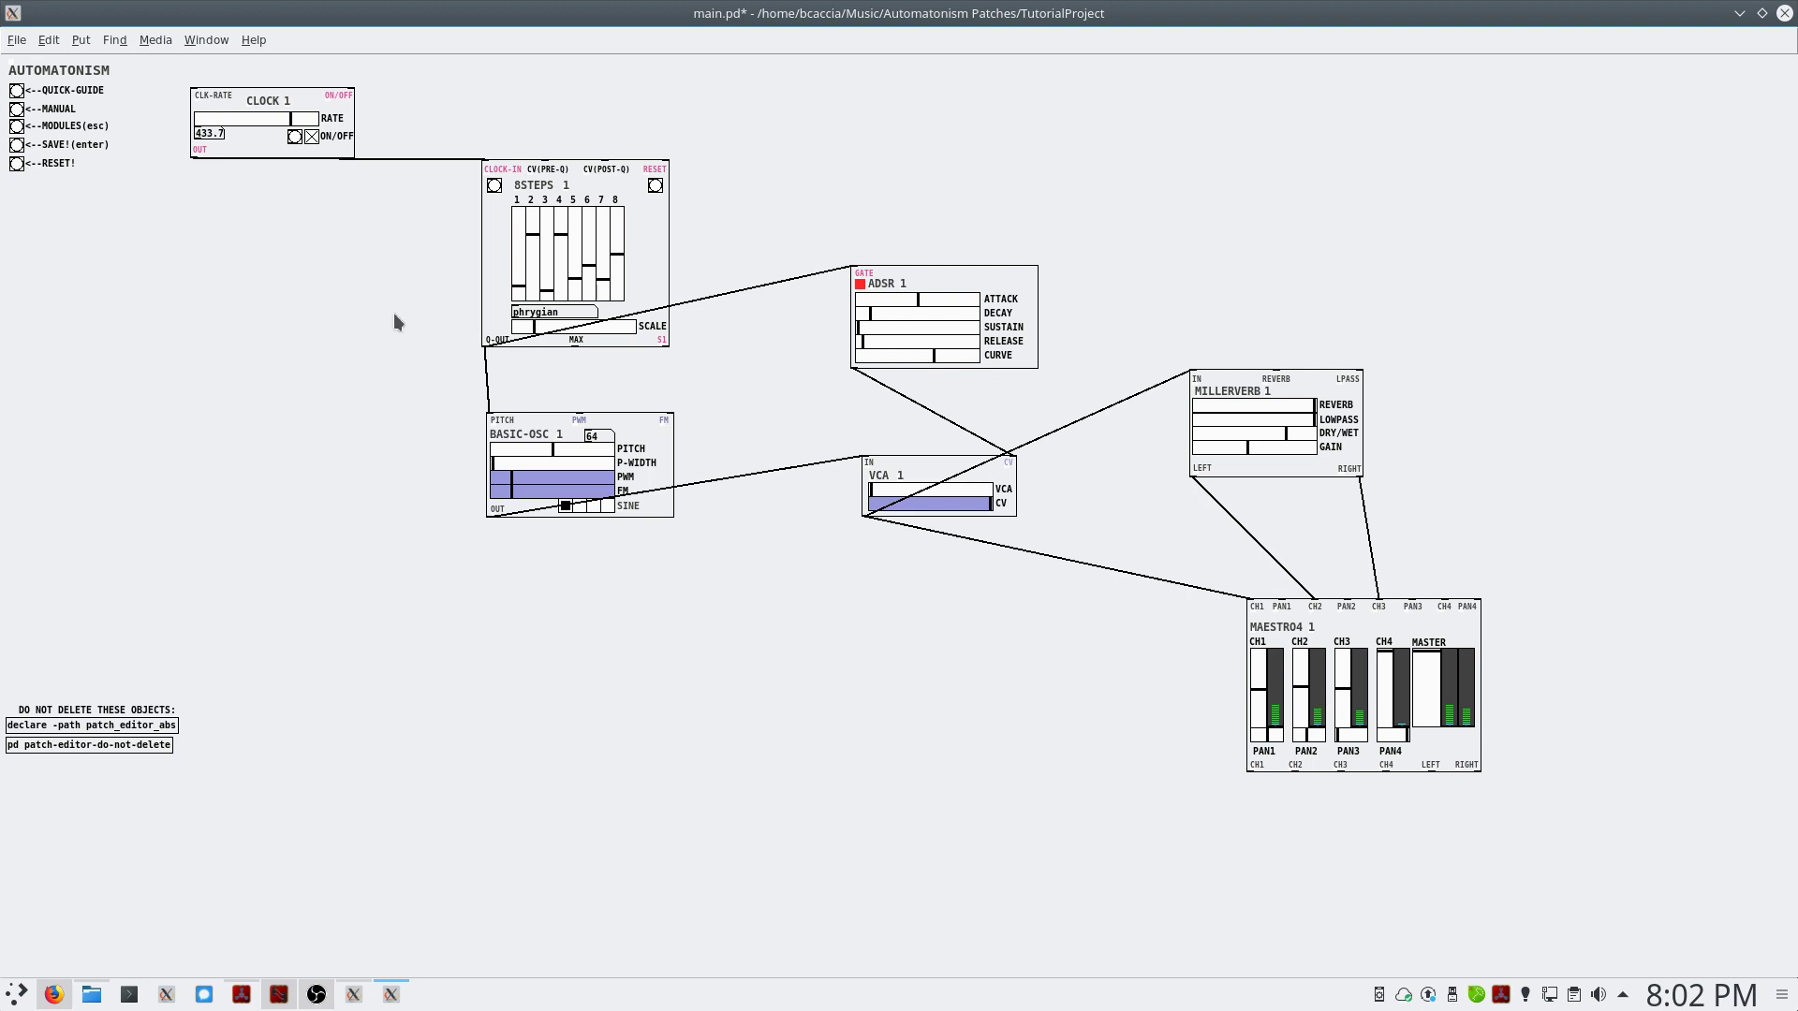